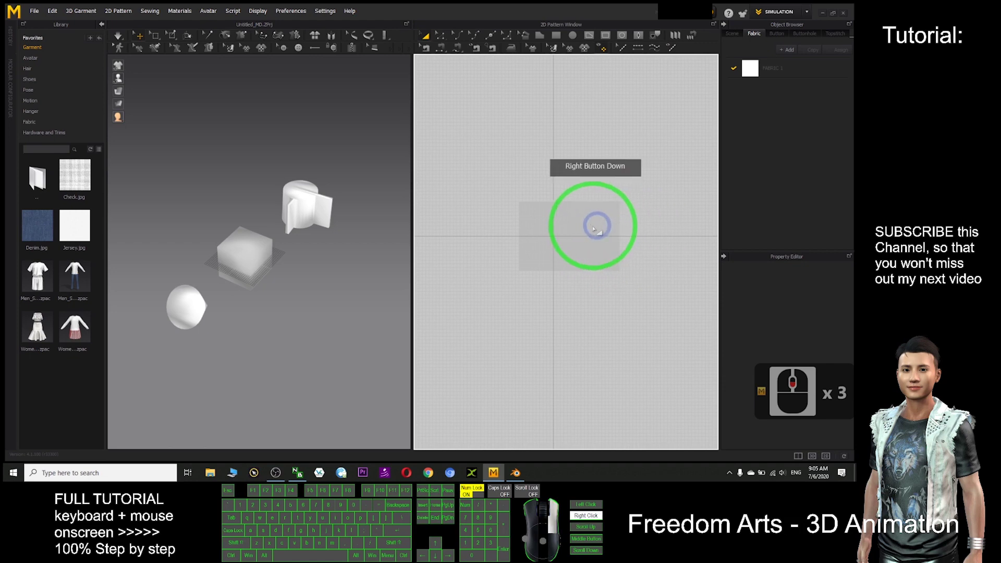
Examine the imported props in the 3D view and the cube's silhouette in the 2D pattern window
click(545, 228)
scroll(567, 228, down, 5)
scroll(608, 241, down, 20)
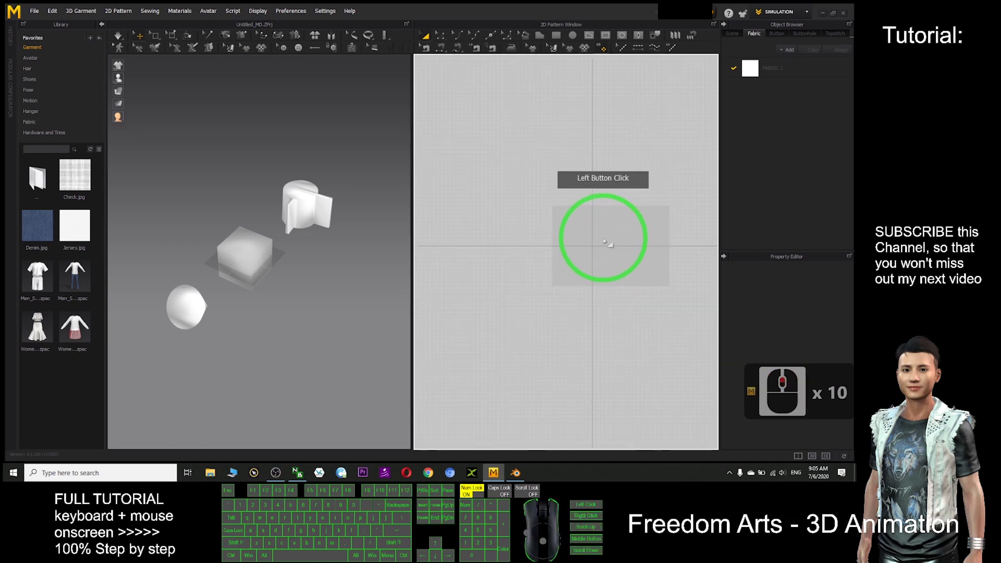
click(266, 245)
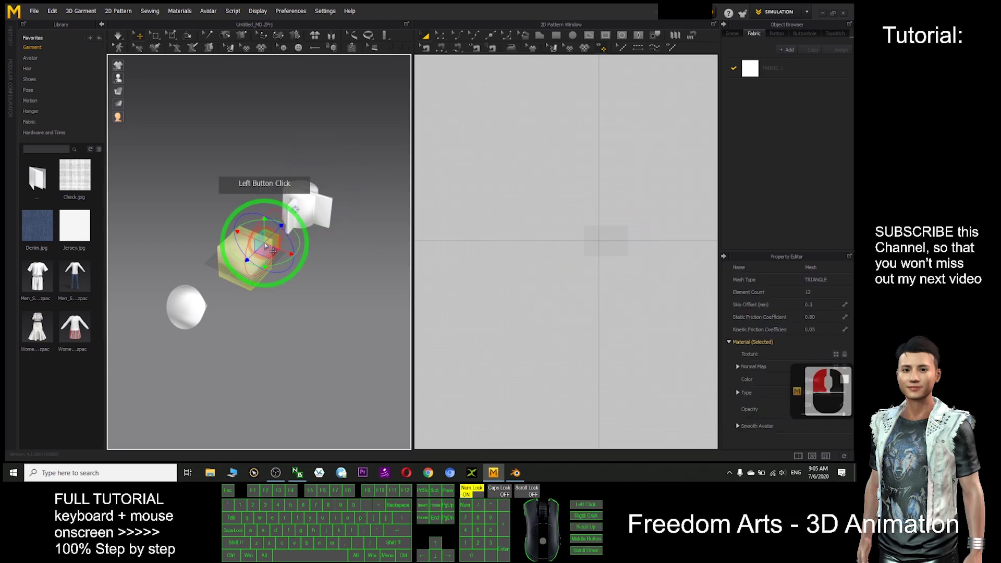
right_click(246, 252)
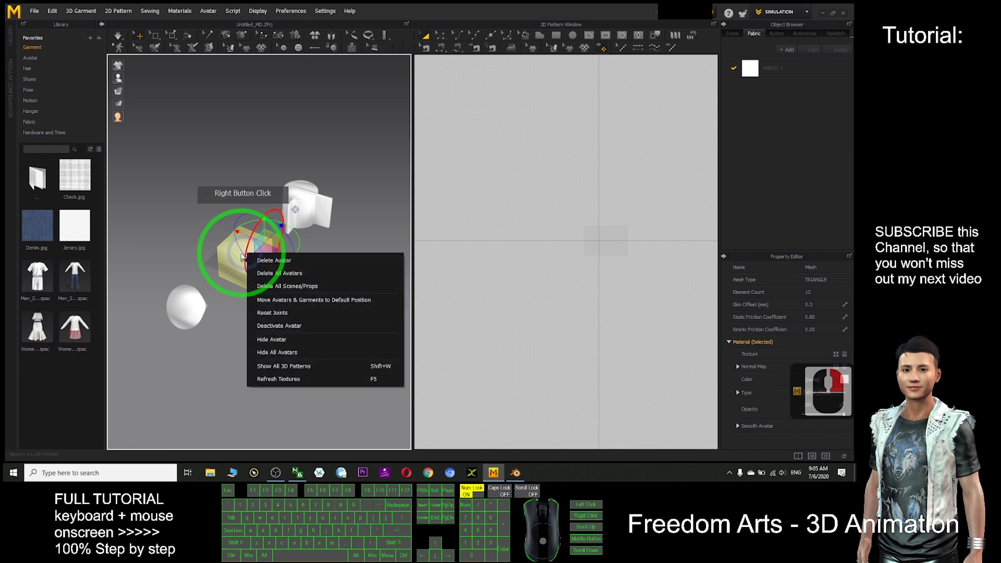
click(225, 265)
drag(226, 269, 293, 237)
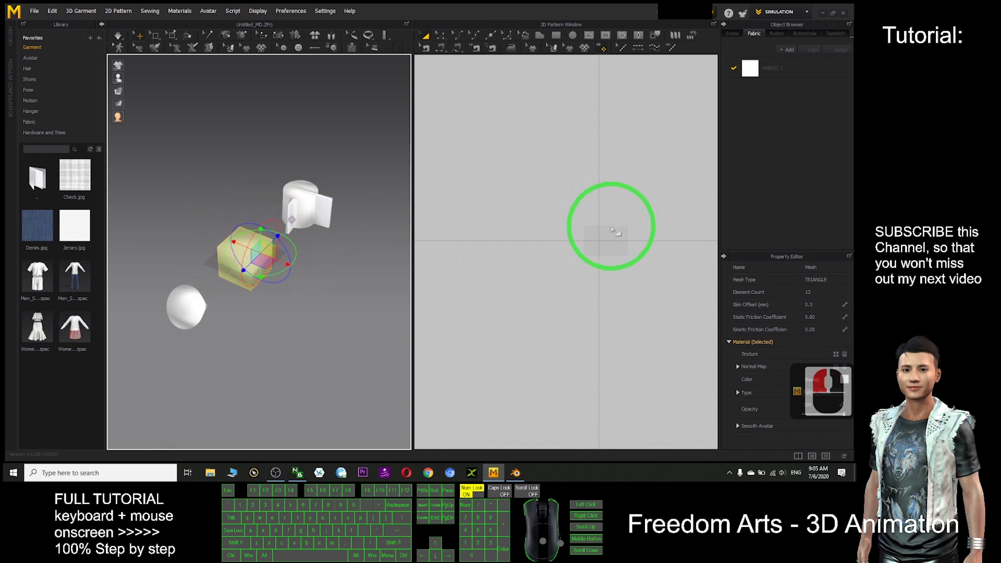
scroll(625, 241, down, 5)
scroll(625, 241, up, 4)
scroll(624, 241, down, 1)
scroll(575, 280, down, 7)
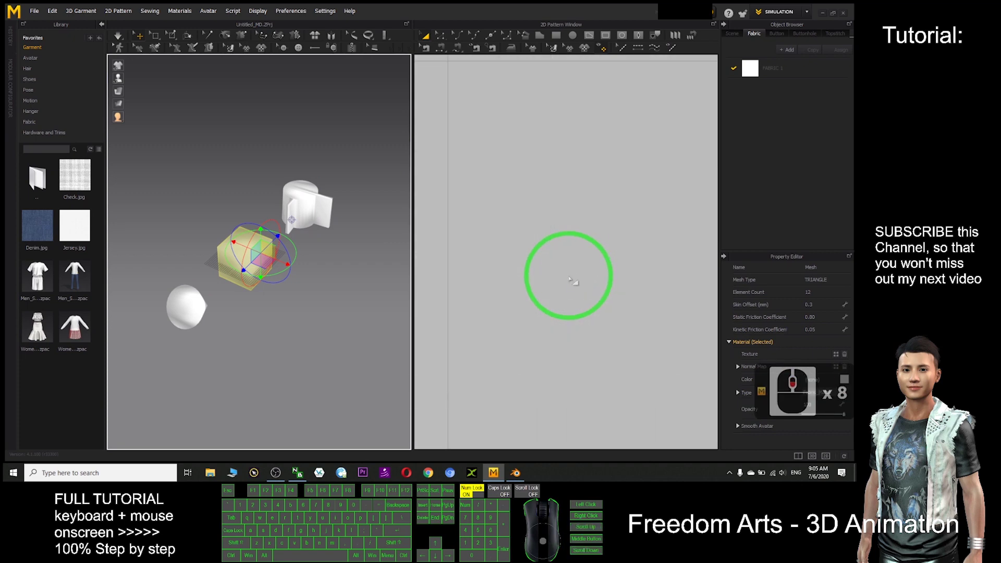
scroll(572, 280, down, 2)
scroll(558, 279, up, 4)
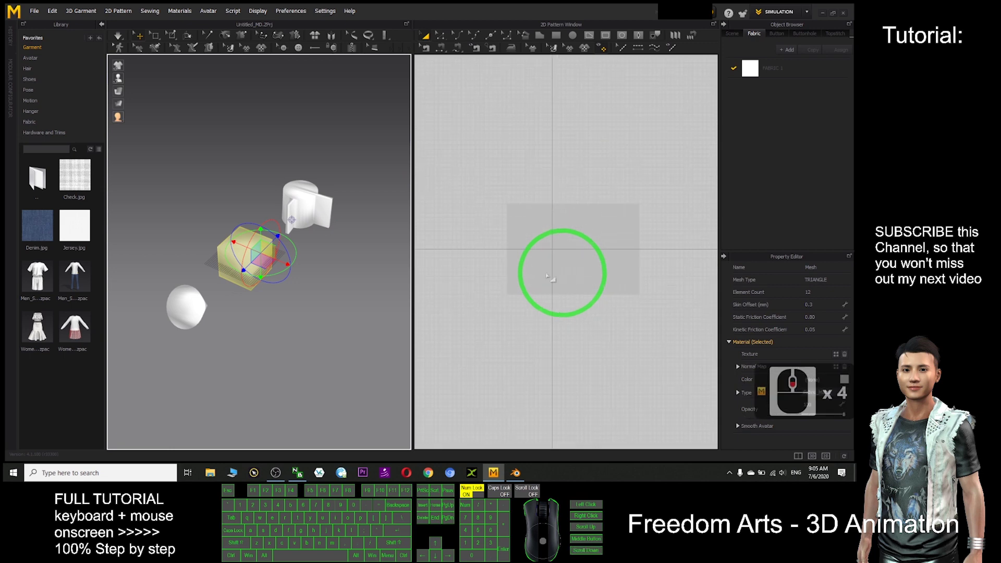
Try deleting a single prop from the 3D scene, and undo the deletions
click(192, 305)
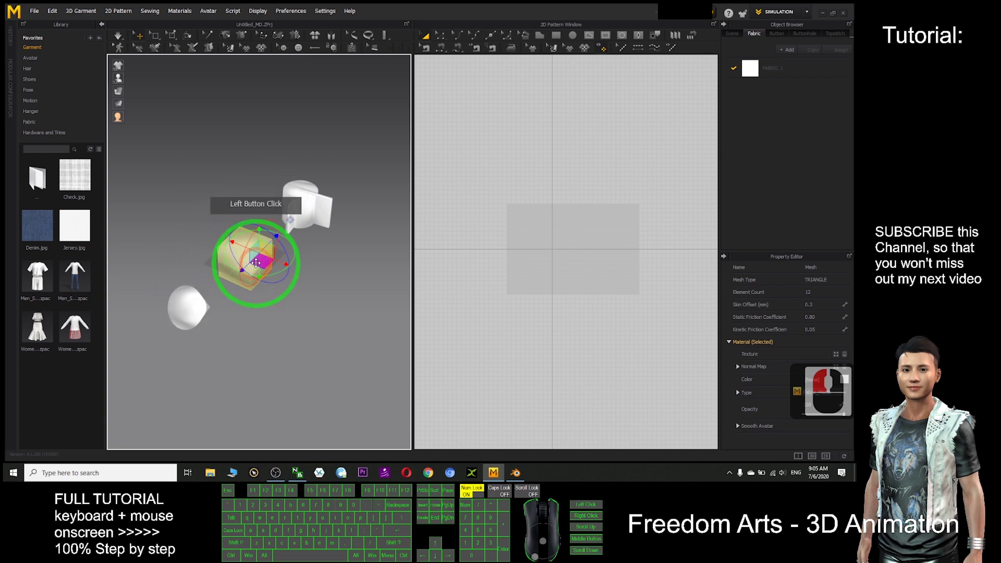
key(Delete)
key(ctrl+z)
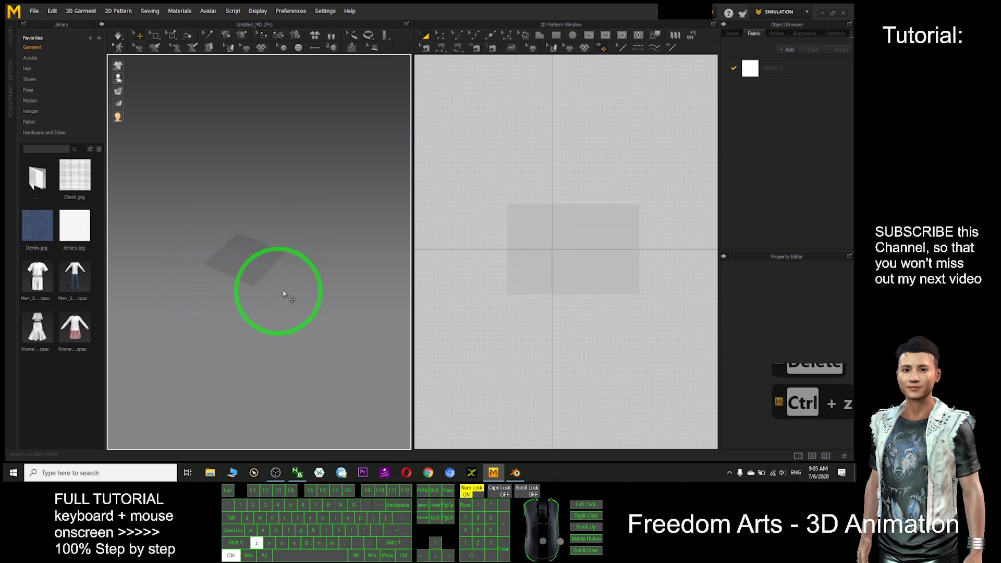
double_click(255, 254)
click(191, 307)
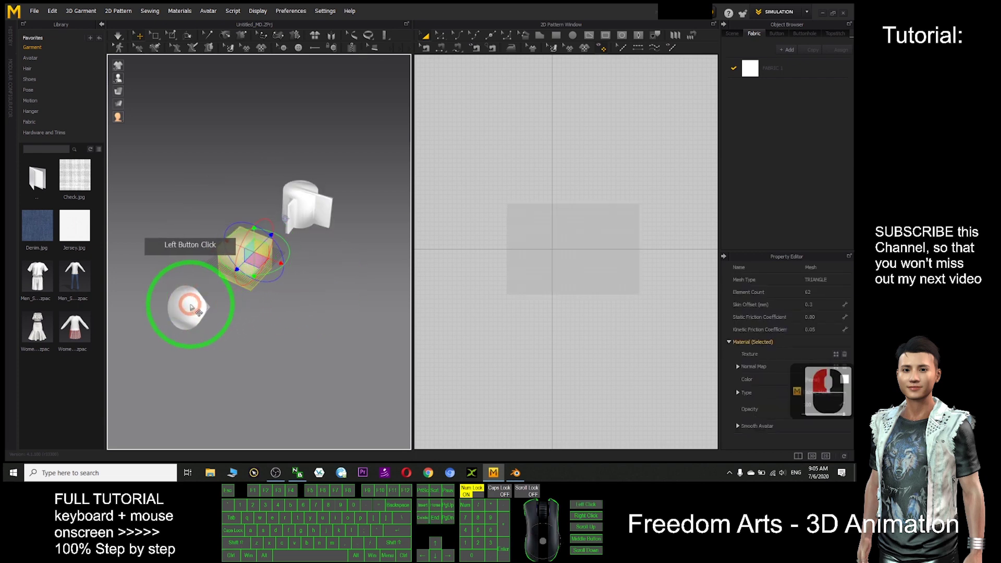
key(Delete)
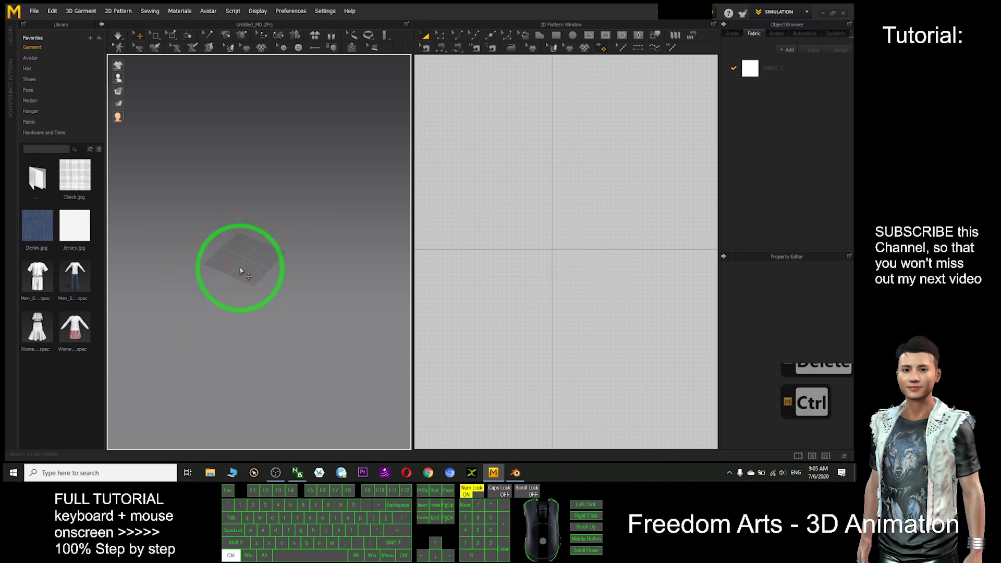
key(ctrl+z)
Move the cube off the grid and place the sphere-shaped prop at the grid's centre
click(193, 301)
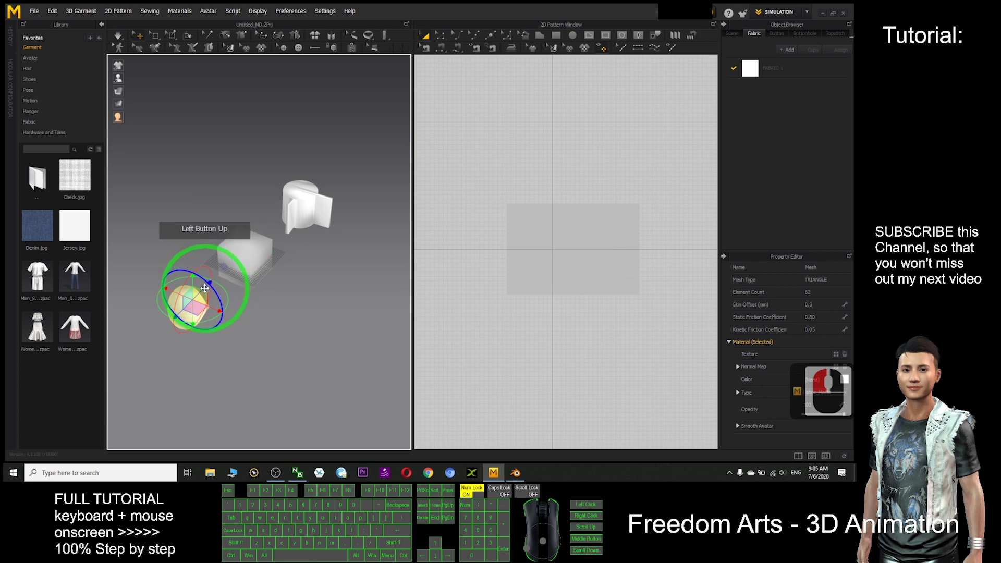
scroll(205, 288, up, 9)
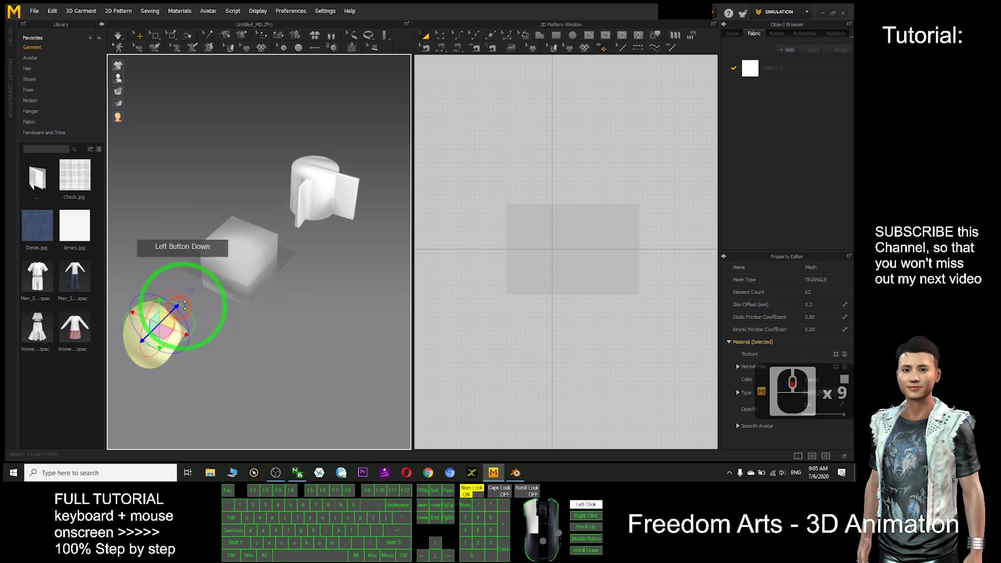
drag(179, 308, 214, 290)
click(263, 241)
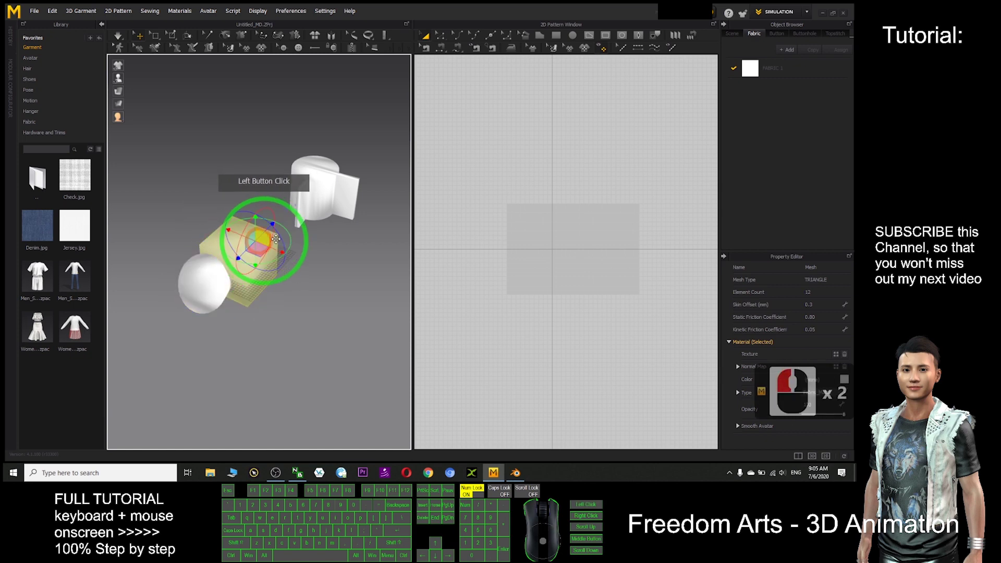
drag(283, 219, 275, 305)
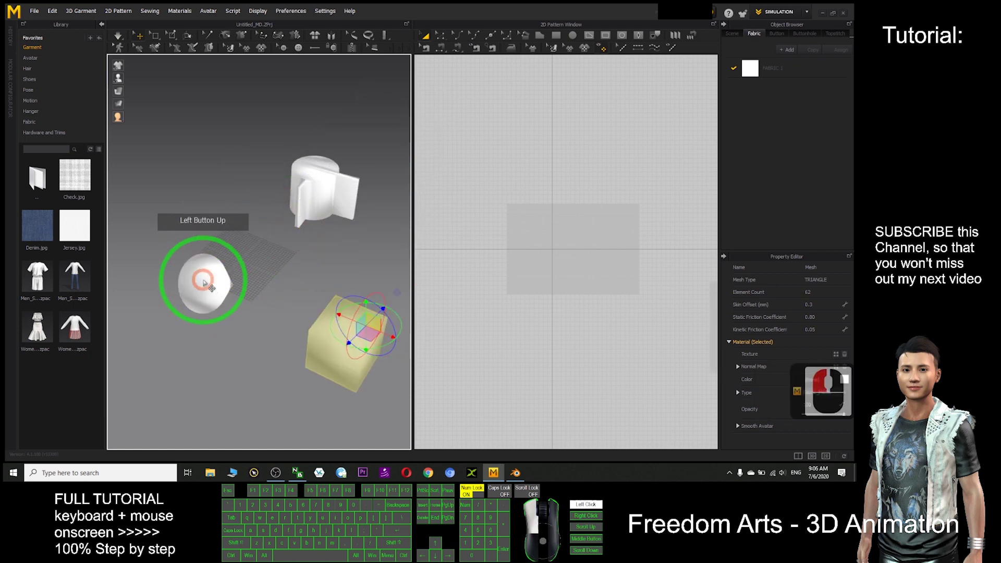
click(219, 273)
drag(248, 250, 262, 236)
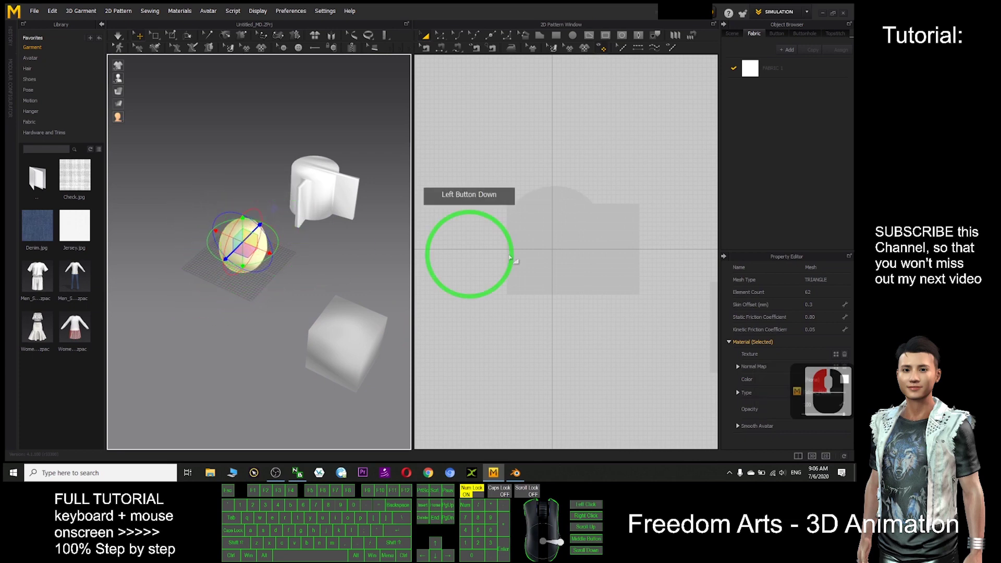
Move the cube across to the opposite side of the grid, clear of the sphere-shaped prop
middle_drag(470, 201, 531, 219)
scroll(531, 219, down, 4)
scroll(530, 220, up, 4)
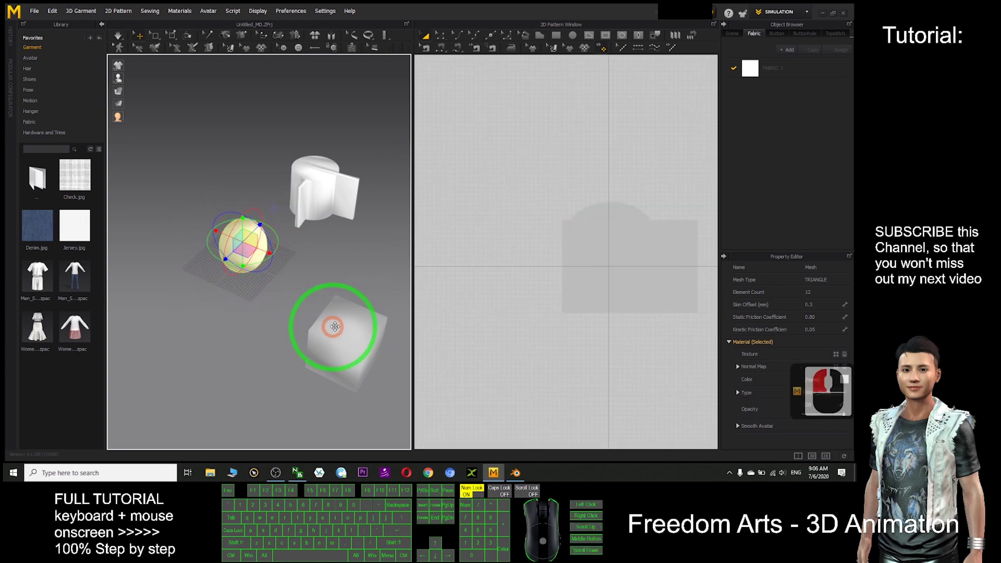
click(335, 336)
drag(336, 336, 145, 290)
scroll(339, 269, up, 7)
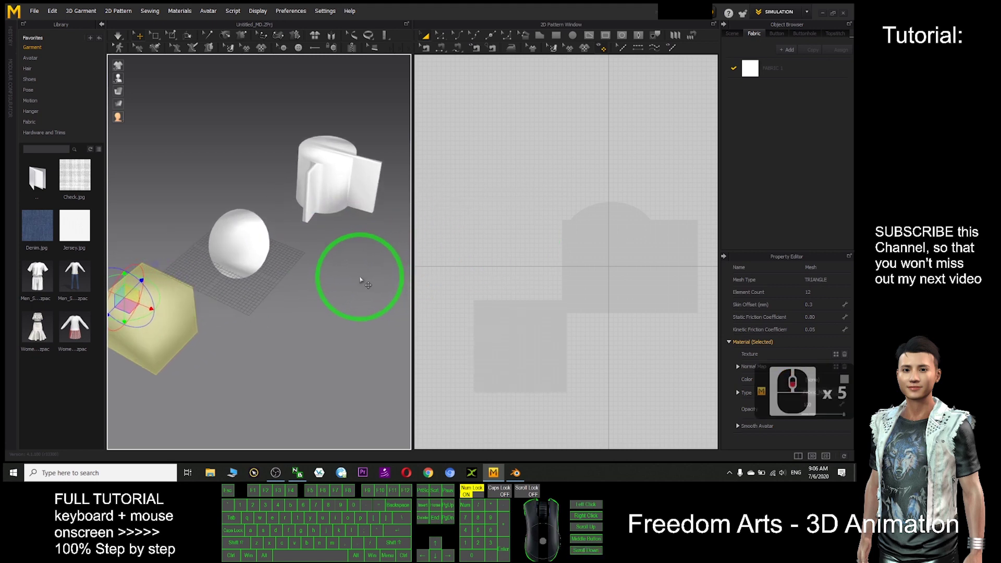
Move the finned cylinder farther away from the grid in the 3D view
right_drag(356, 276, 278, 204)
drag(279, 205, 401, 236)
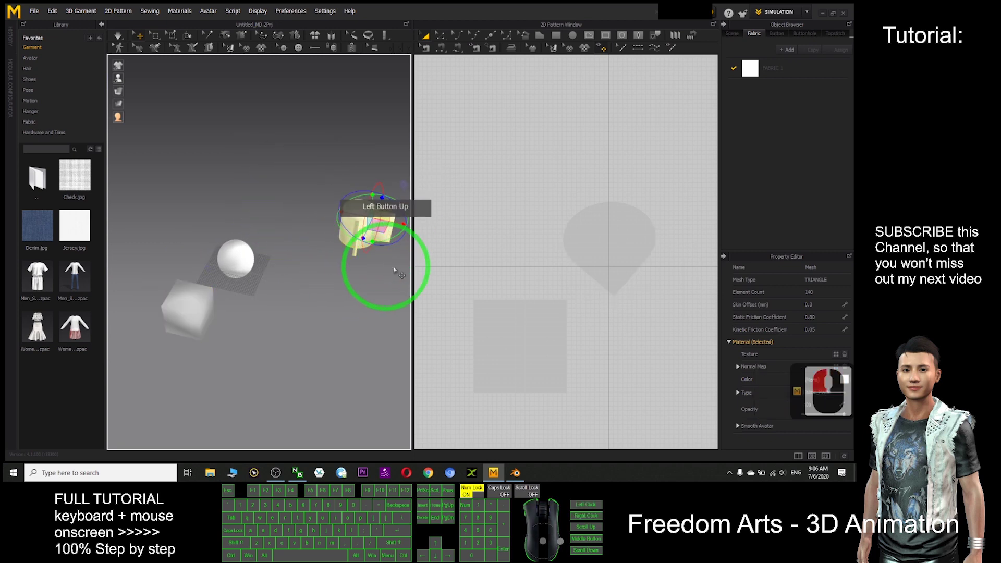
mouse_move(381, 283)
middle_down()
mouse_move(369, 282)
mouse_move(385, 277)
middle_up()
right_drag(385, 277, 213, 232)
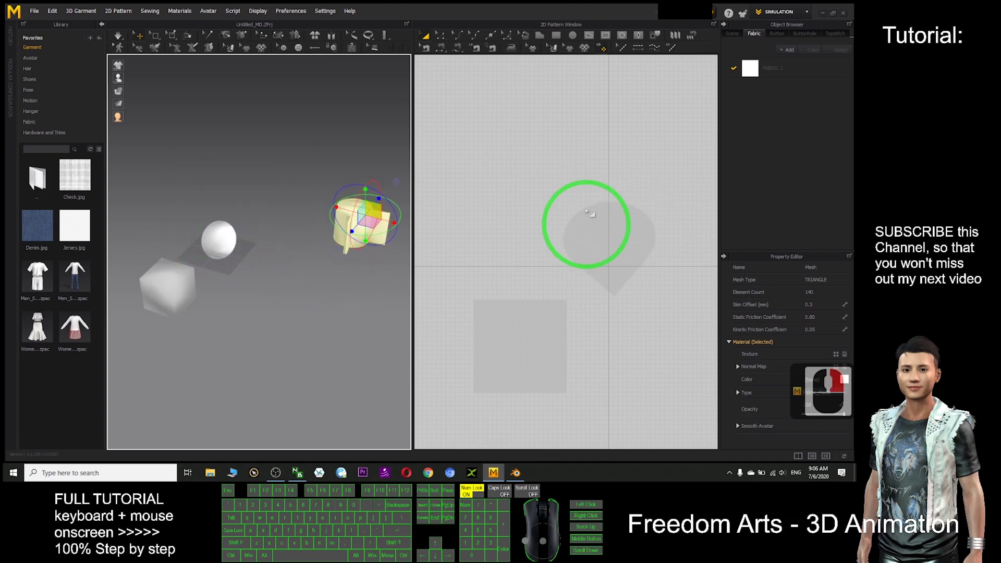
Move the cube farther out so only the central prop's silhouette remains in the 2D pattern area
click(187, 282)
drag(172, 279, 129, 304)
scroll(231, 252, up, 3)
scroll(233, 255, down, 7)
right_drag(274, 221, 186, 281)
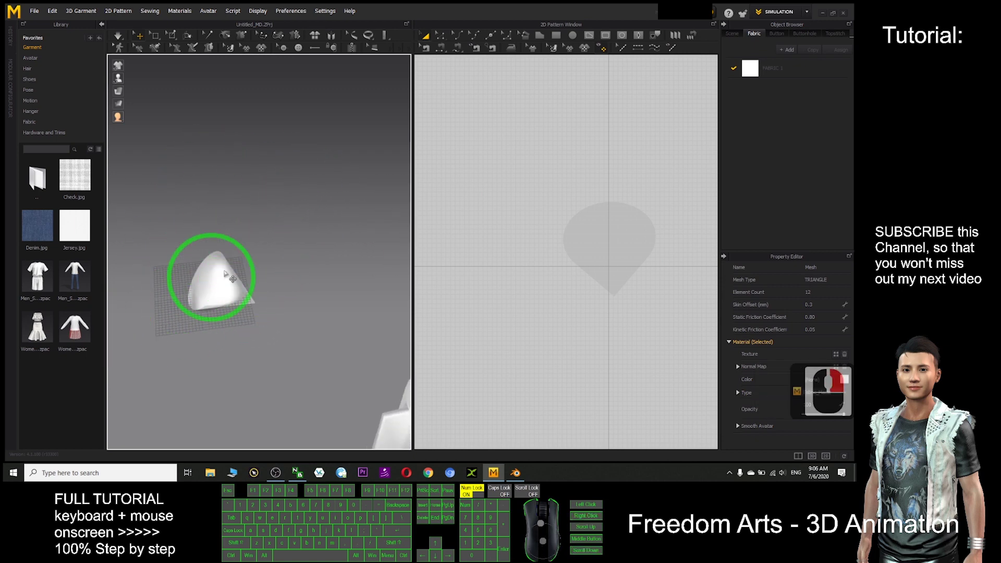
Draw a closed four-point polygon pattern about 3354 by 3325 mm around the prop's silhouette
click(540, 34)
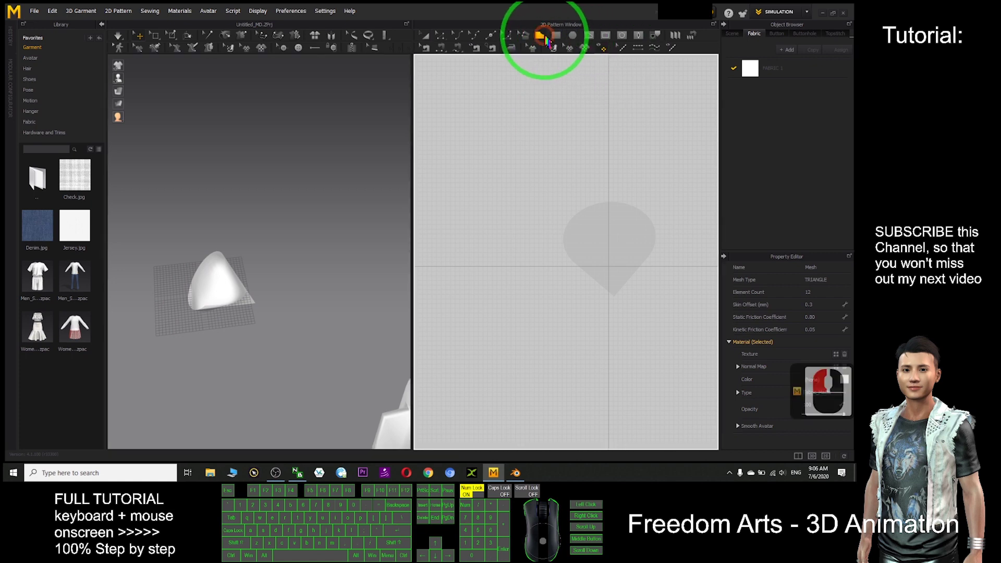
click(538, 167)
click(693, 167)
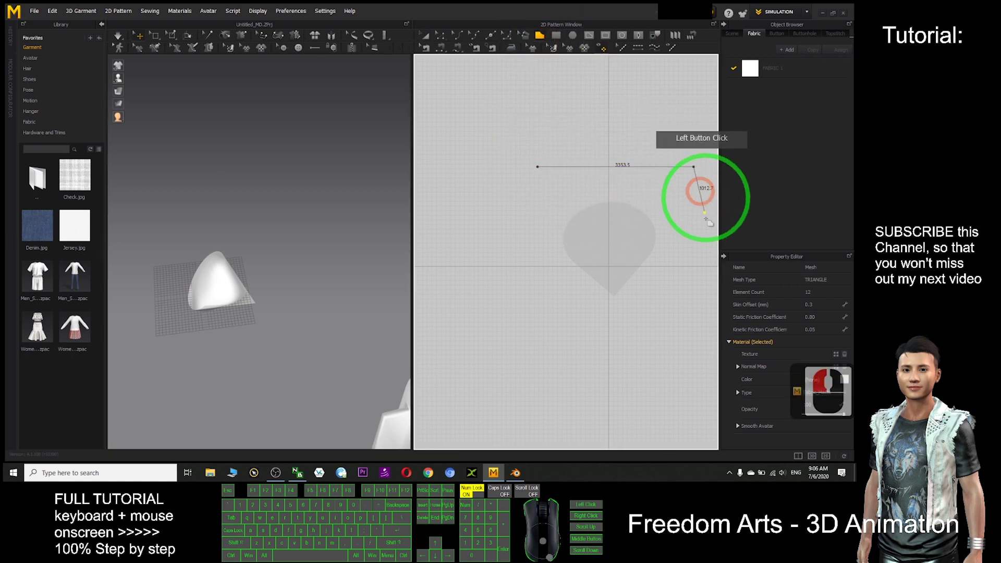
click(694, 321)
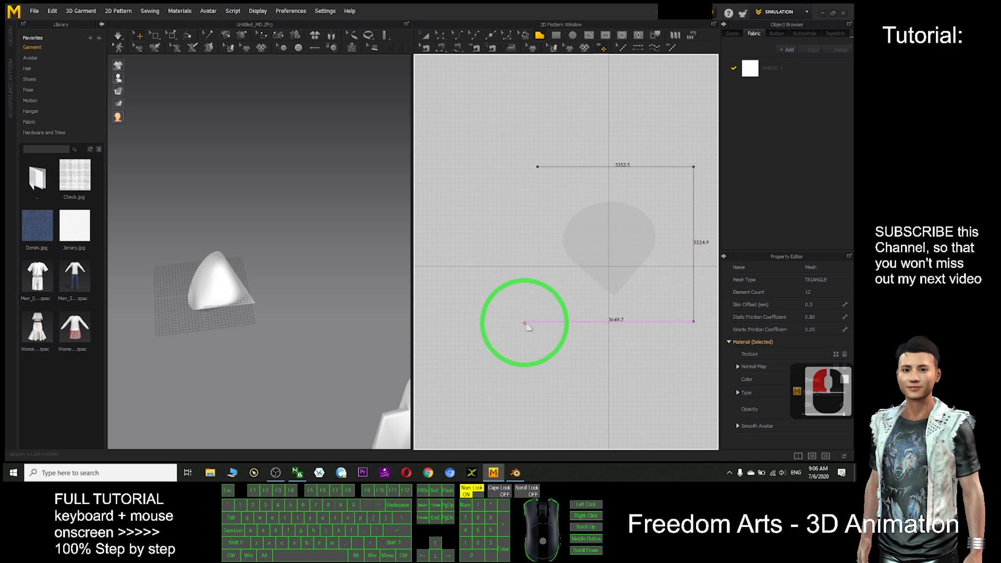
click(538, 322)
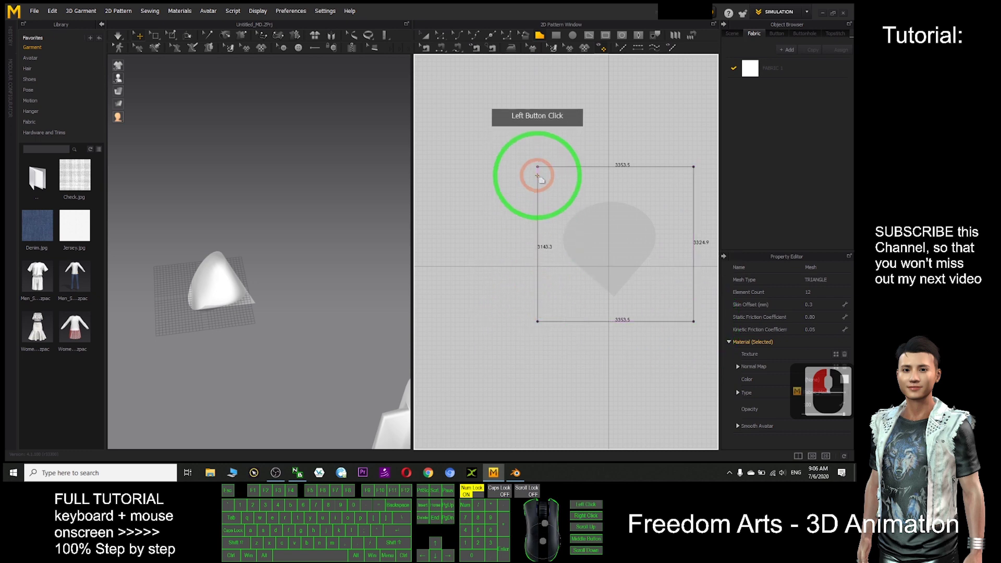
click(538, 167)
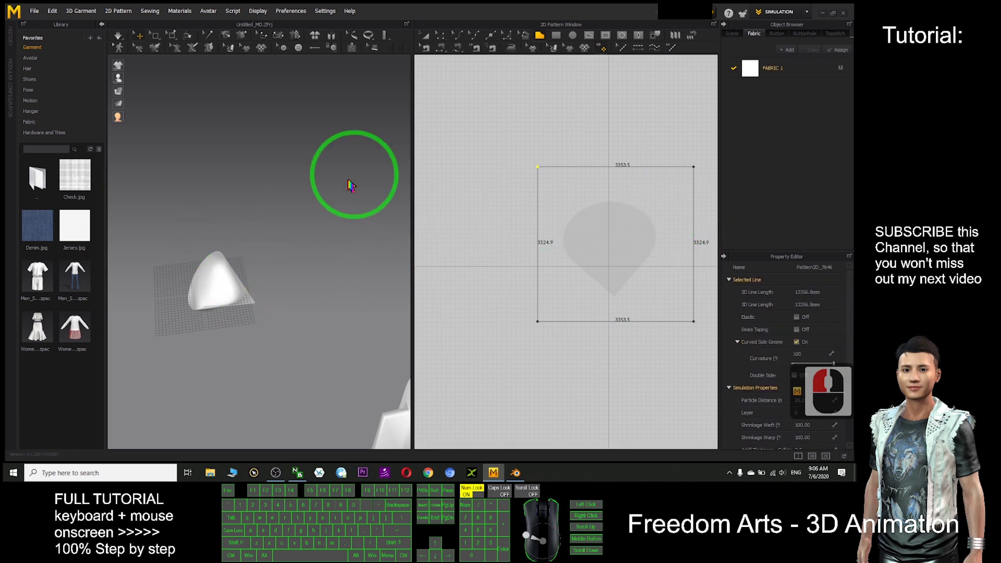
Try rotating the new pattern piece about its vertical axis in the 3D view, and undo the rotation
scroll(273, 240, up, 14)
scroll(240, 275, down, 20)
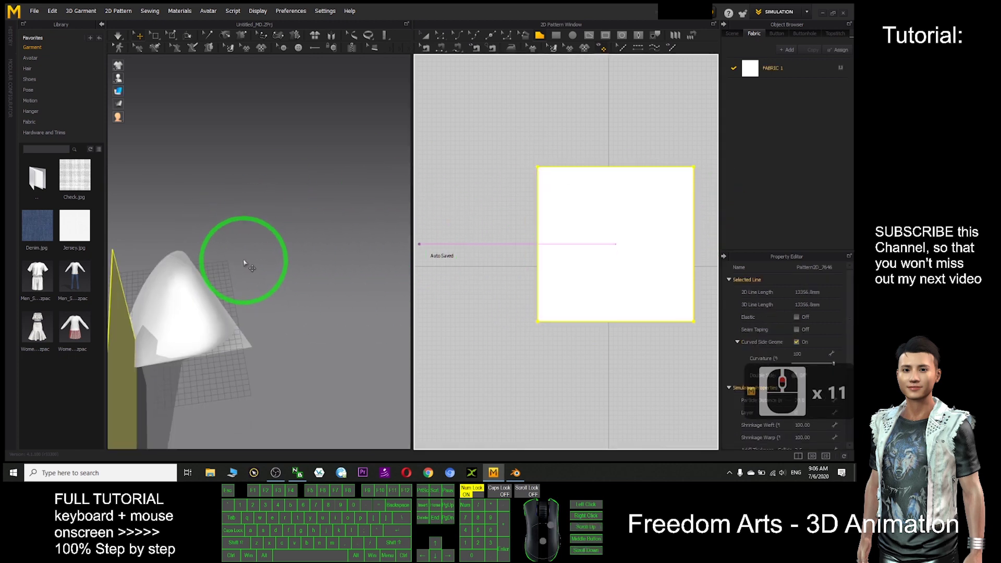
right_drag(222, 325, 299, 287)
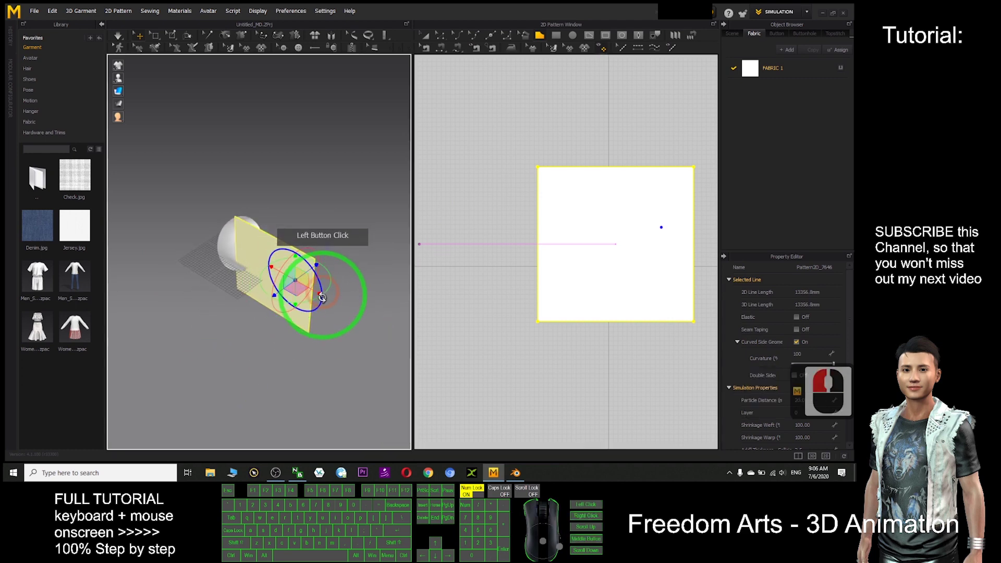
drag(318, 294, 290, 282)
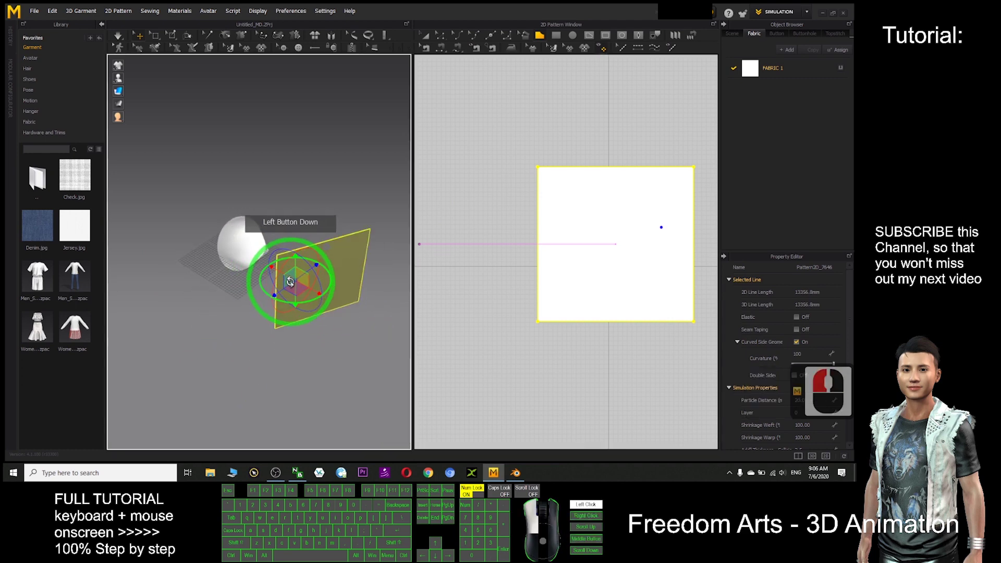
key(ctrl+z)
scroll(284, 295, up, 5)
scroll(287, 296, down, 5)
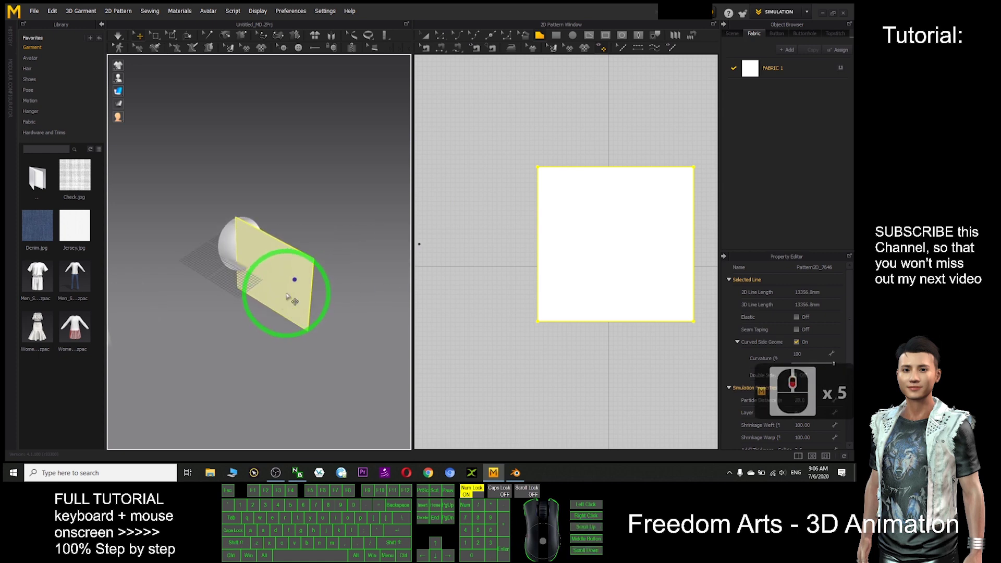
Move the pattern piece across the grid to the central prop in the 3D view
click(279, 272)
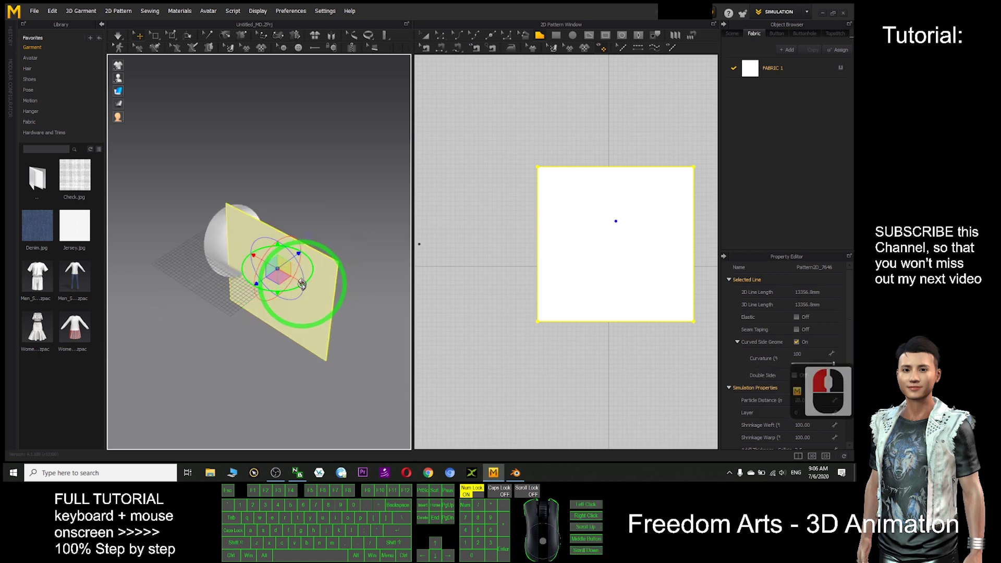
drag(296, 278, 253, 251)
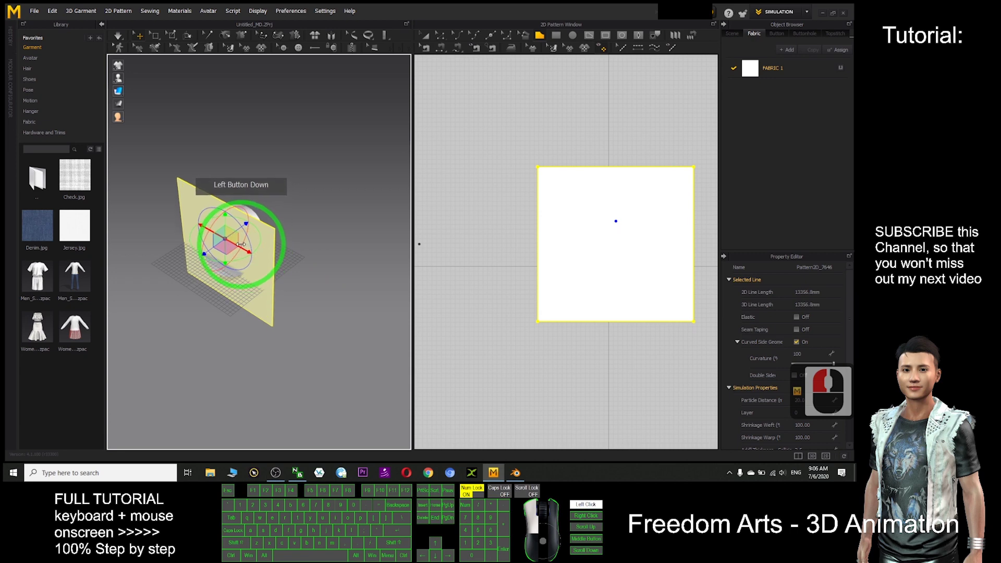
drag(213, 223, 229, 210)
right_drag(365, 235, 244, 237)
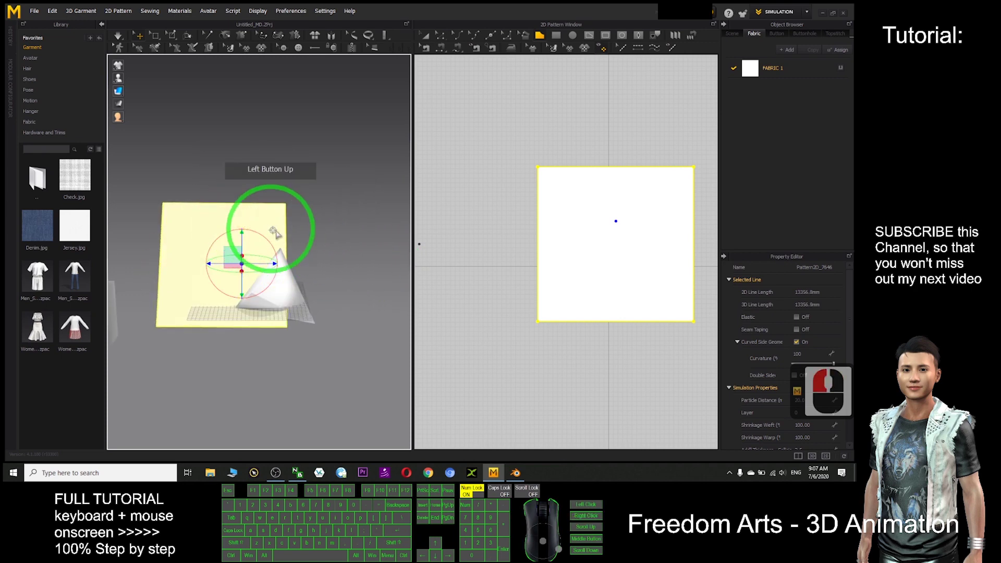
Lay the pattern piece horizontally over the central prop and raise it above the prop's top
key(ctrl+z)
click(232, 269)
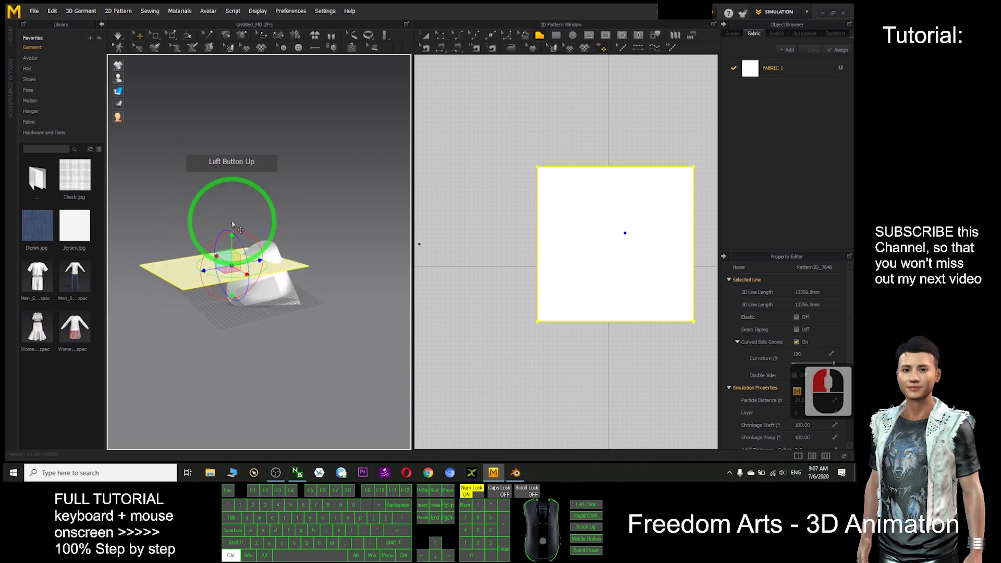
key(ctrl+z)
scroll(235, 262, up, 1)
scroll(238, 263, down, 2)
click(208, 259)
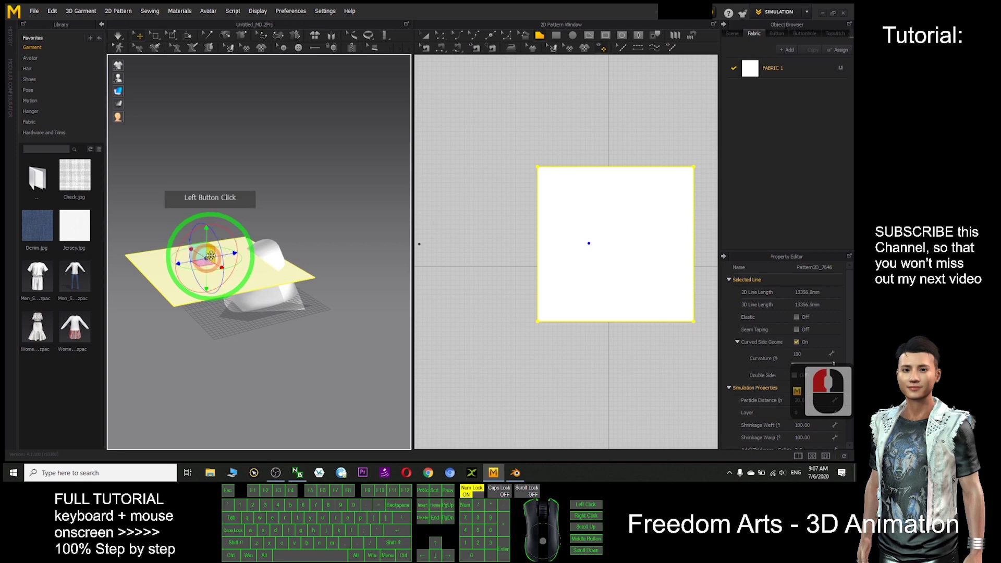
drag(205, 237, 204, 197)
right_drag(347, 208, 284, 257)
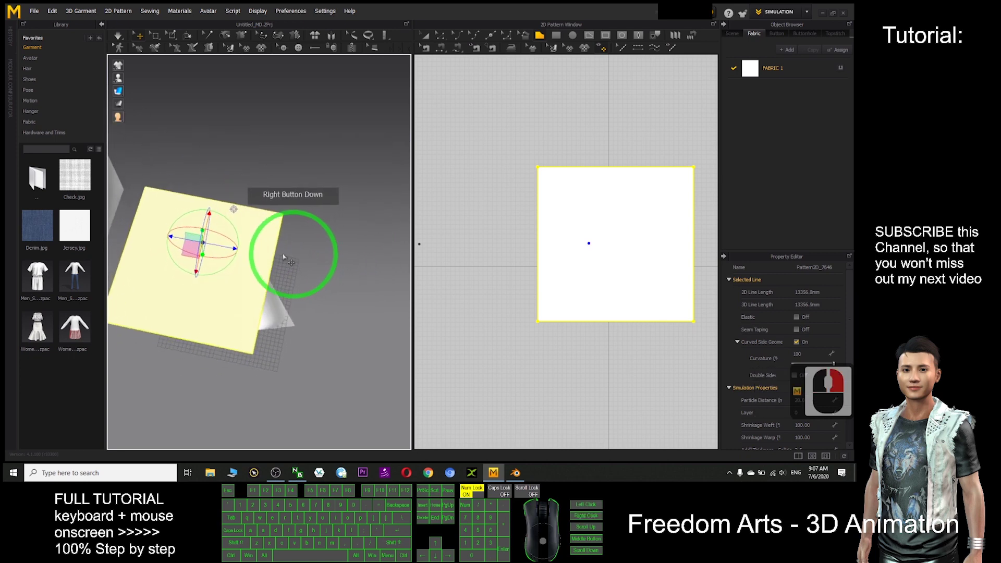
Shift the horizontal pattern piece sideways so it sits centrally above the sphere prop in the 3D view
drag(231, 246, 293, 261)
right_drag(246, 342, 333, 299)
scroll(639, 233, down, 2)
scroll(639, 235, down, 5)
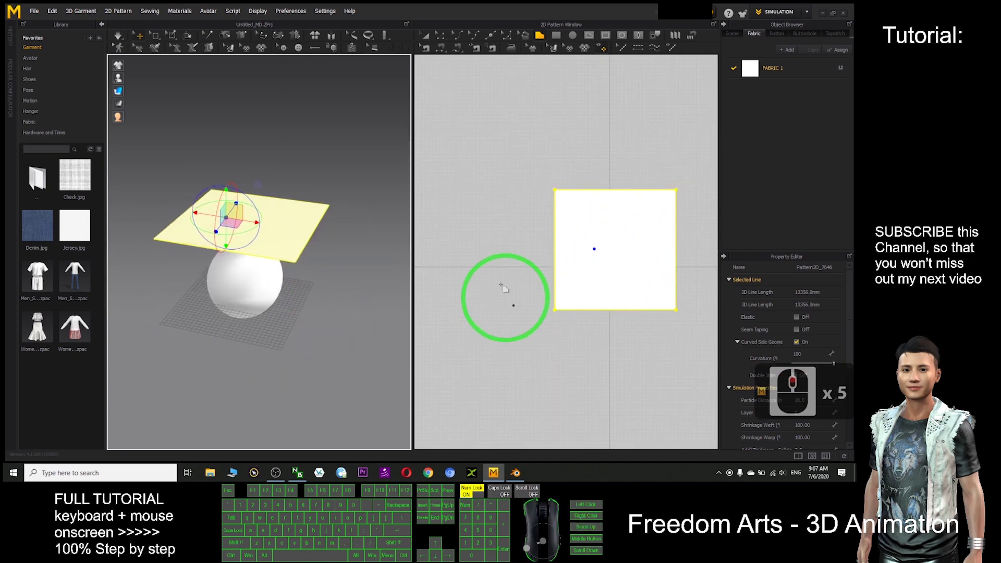
Add texture.jpg from the Desktop as a graphic on the square pattern, keeping the default size and position
click(585, 47)
drag(237, 9, 410, 63)
click(224, 140)
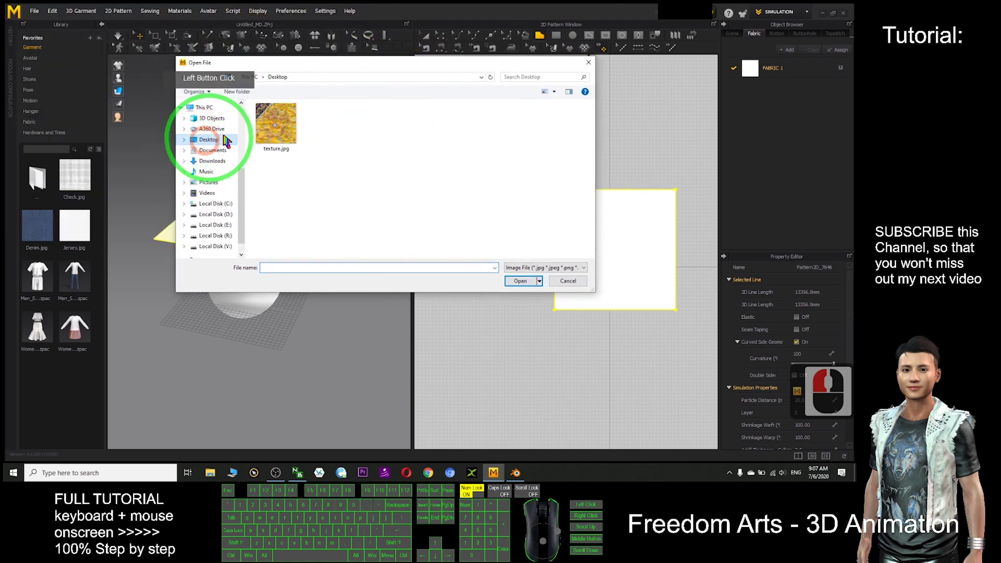
double_click(276, 123)
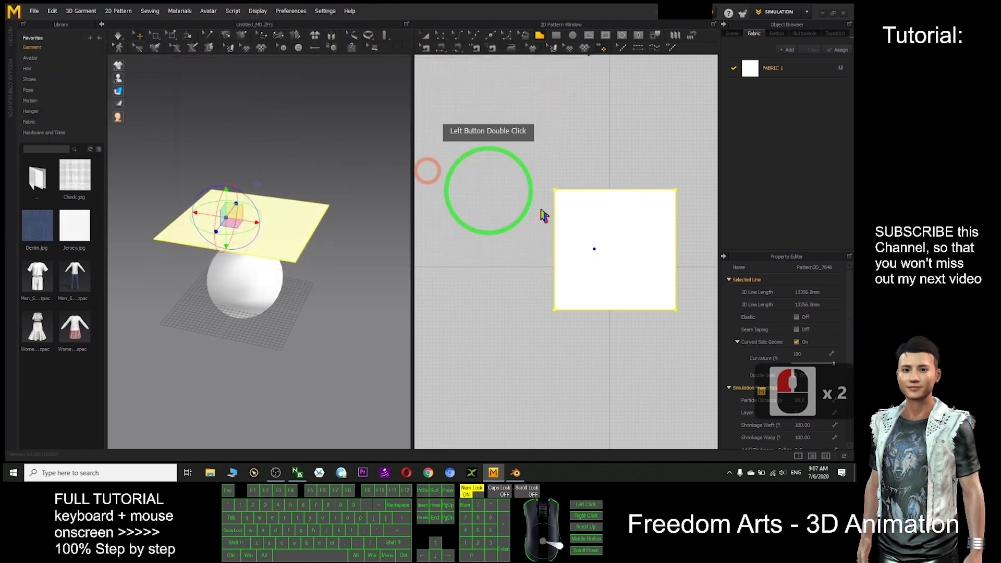
click(605, 232)
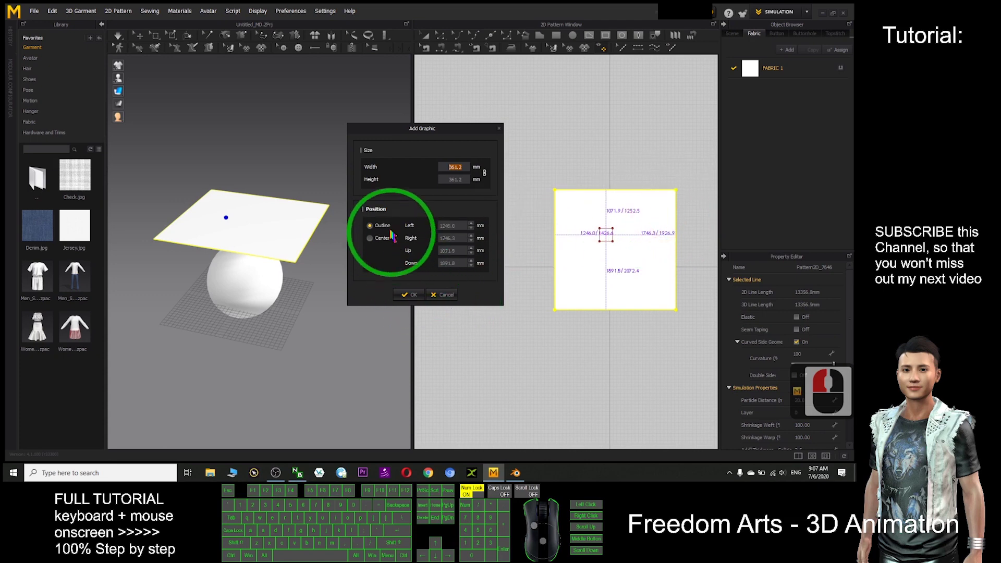
click(413, 296)
Enlarge the graphic to about 3398 by 3398 mm and move it to cover the whole square pattern
click(624, 237)
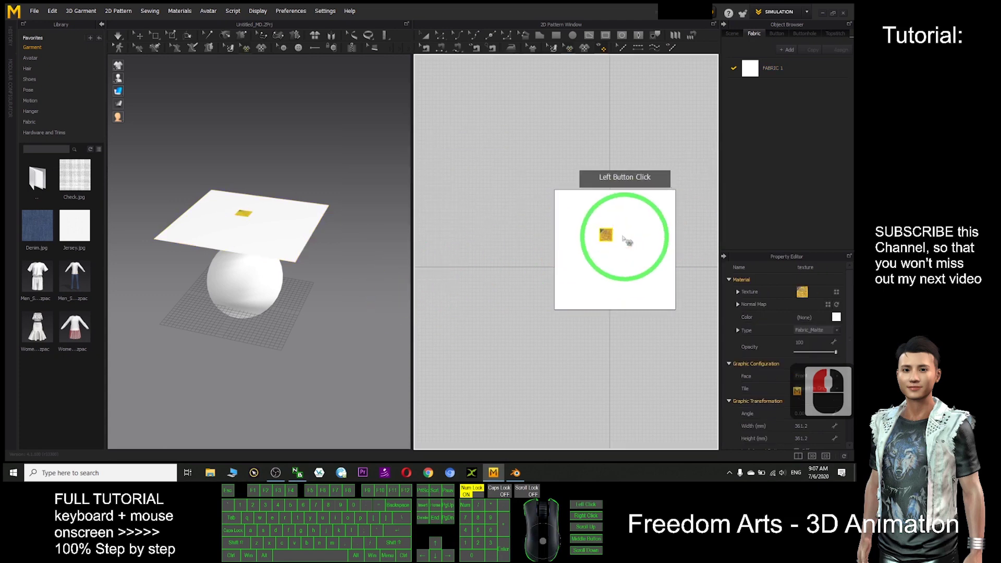
click(611, 235)
drag(614, 229, 643, 201)
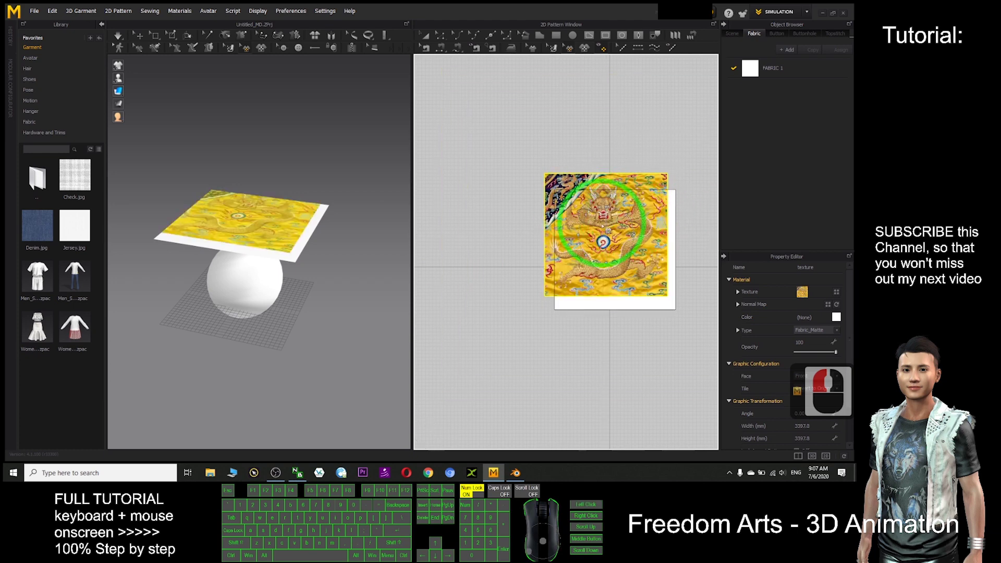
click(615, 238)
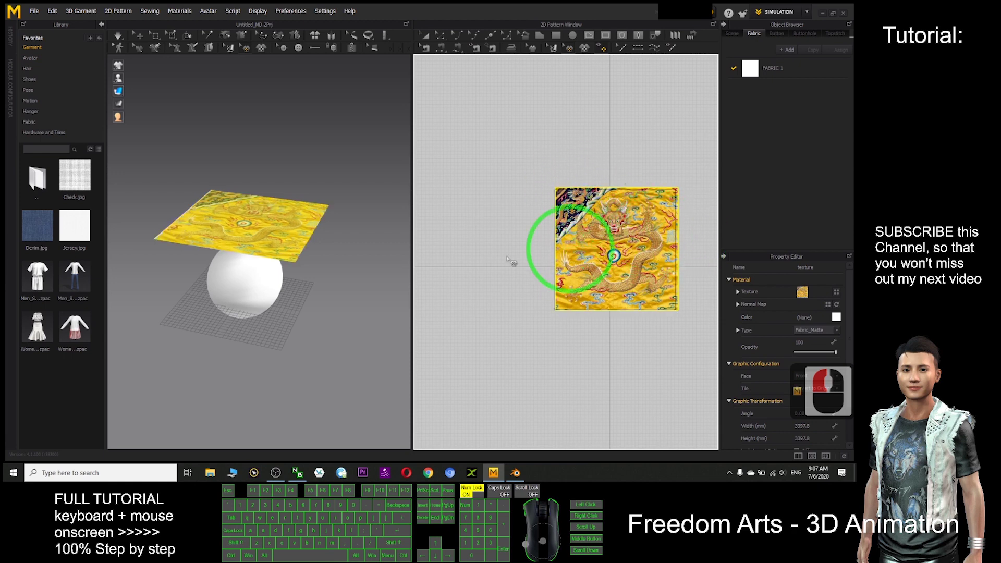
Simulate the textured cloth until it drapes over the sphere prop, and stop the simulation
right_drag(355, 192, 343, 172)
scroll(314, 198, up, 4)
scroll(300, 181, down, 4)
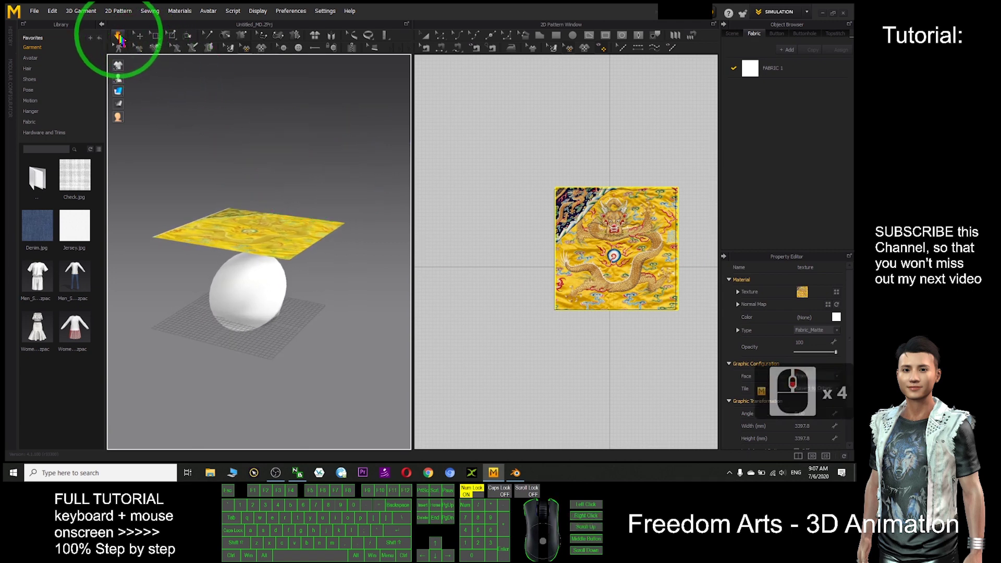
click(119, 41)
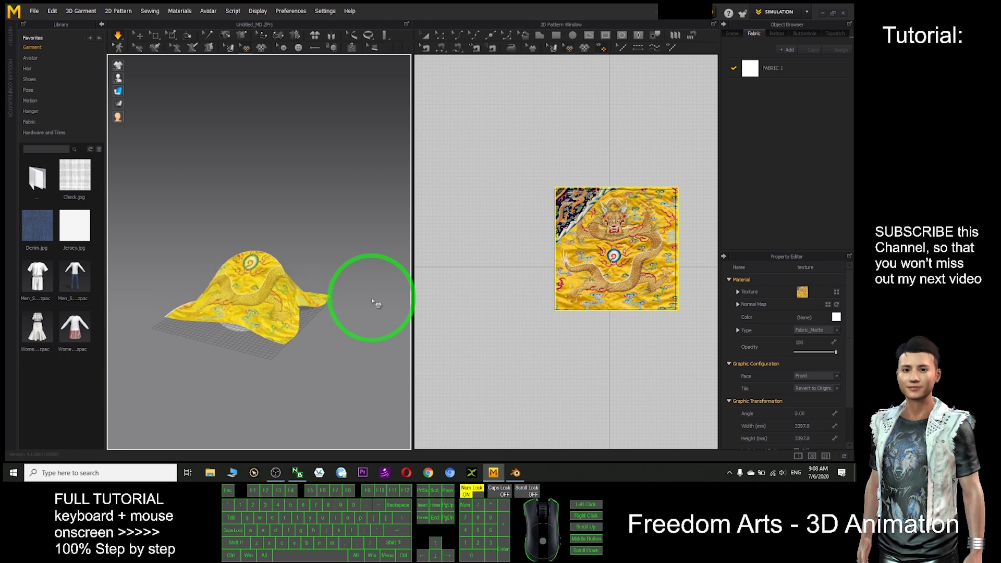
scroll(363, 296, down, 5)
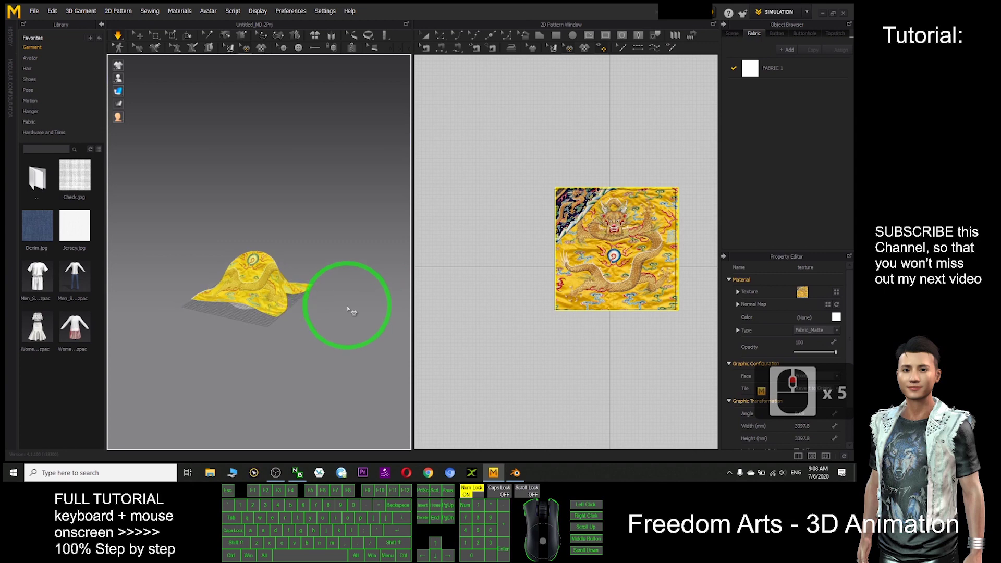
scroll(343, 307, down, 1)
scroll(342, 308, up, 1)
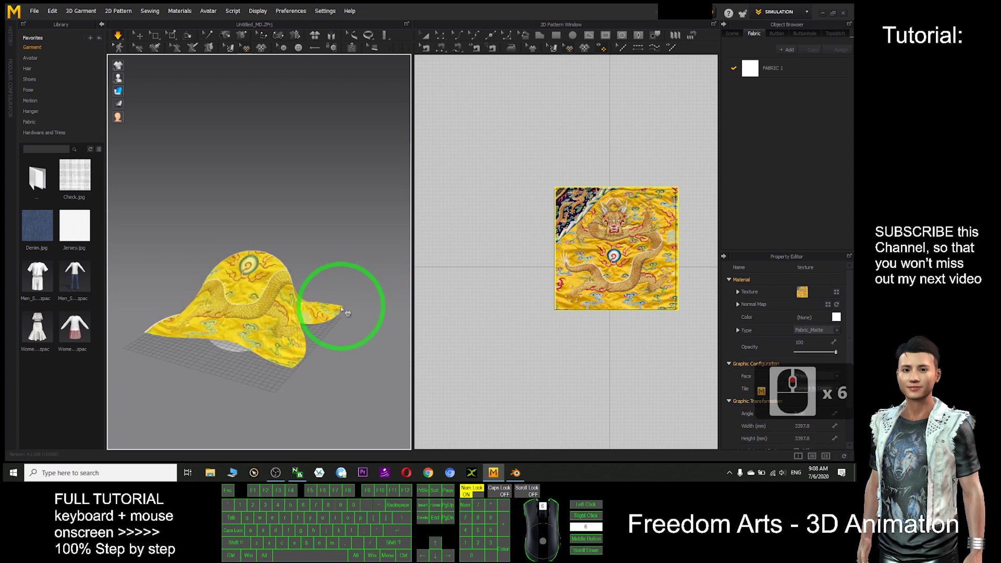
scroll(343, 310, up, 2)
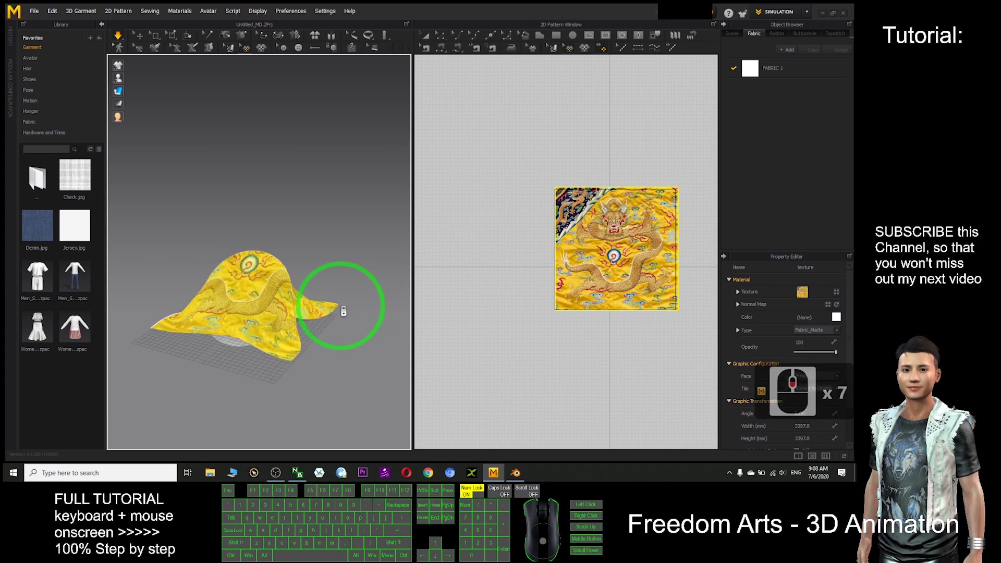
scroll(343, 312, up, 2)
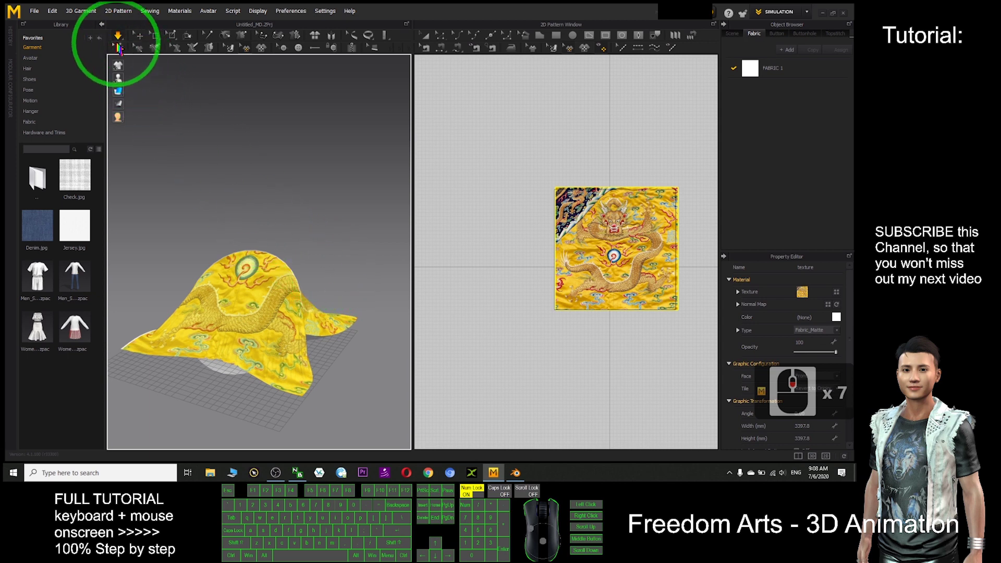
click(335, 208)
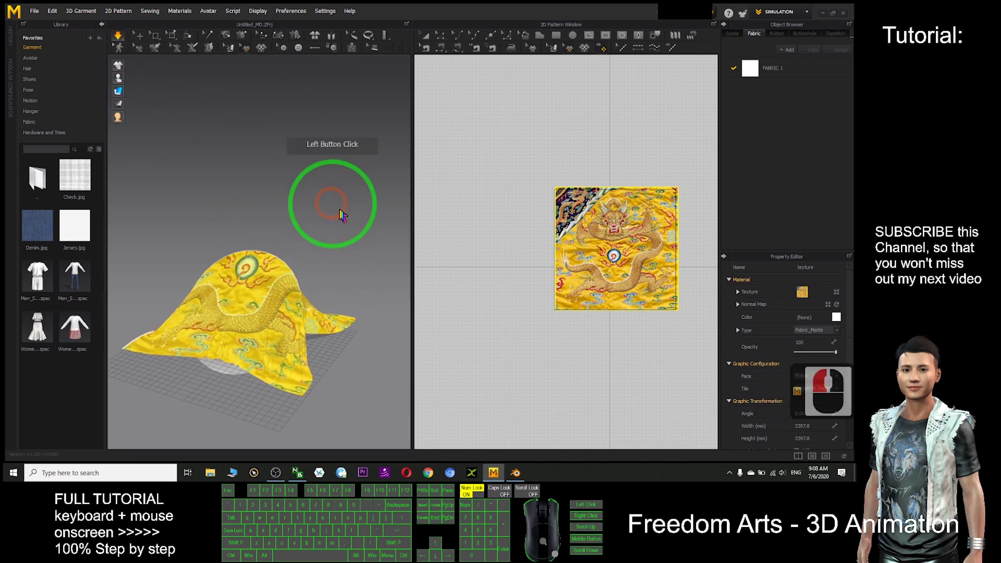
right_drag(335, 223, 356, 310)
click(339, 310)
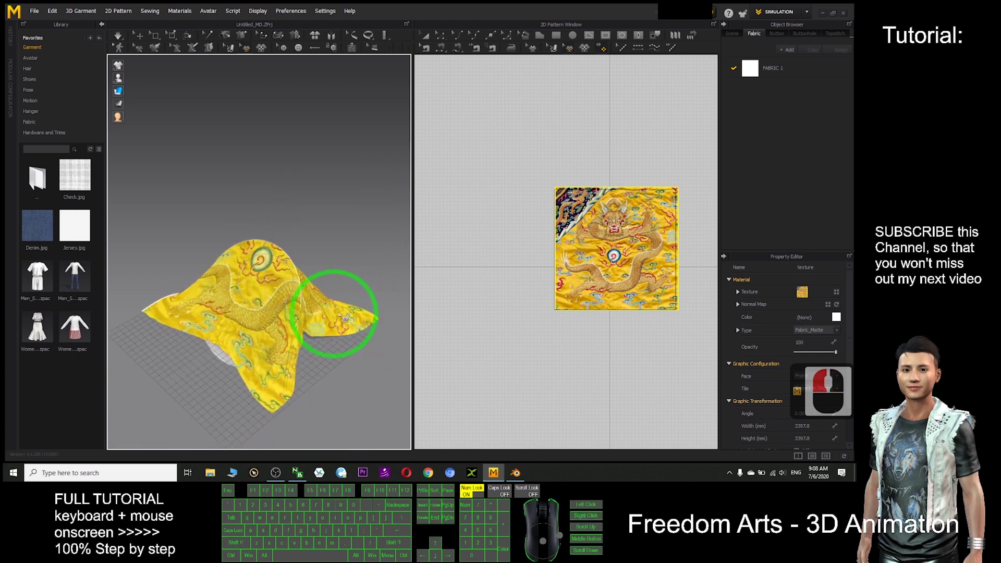
Deselect the graphic, switch to the Transform Pattern tool and select the draped cloth piece in the 3D view
key(Escape)
key(Escape)
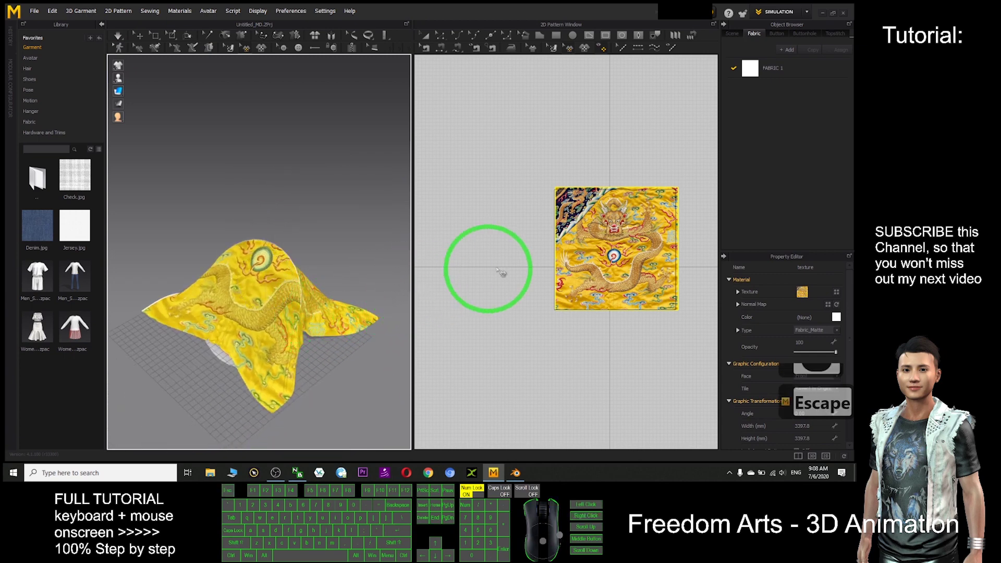
click(425, 38)
click(339, 321)
drag(340, 323, 263, 358)
click(267, 379)
drag(490, 64, 371, 4)
click(276, 289)
click(329, 312)
click(269, 289)
click(47, 10)
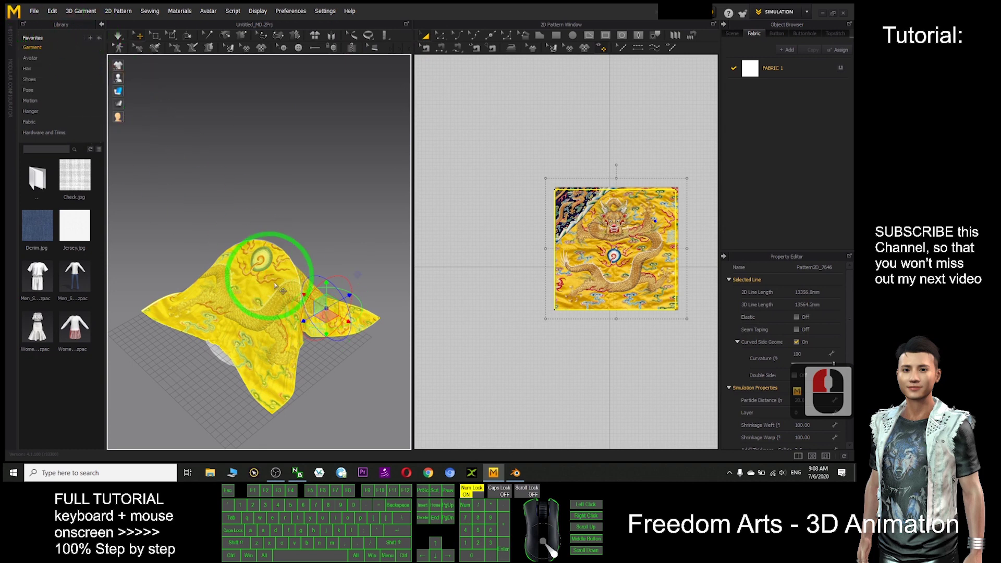
right_click(300, 301)
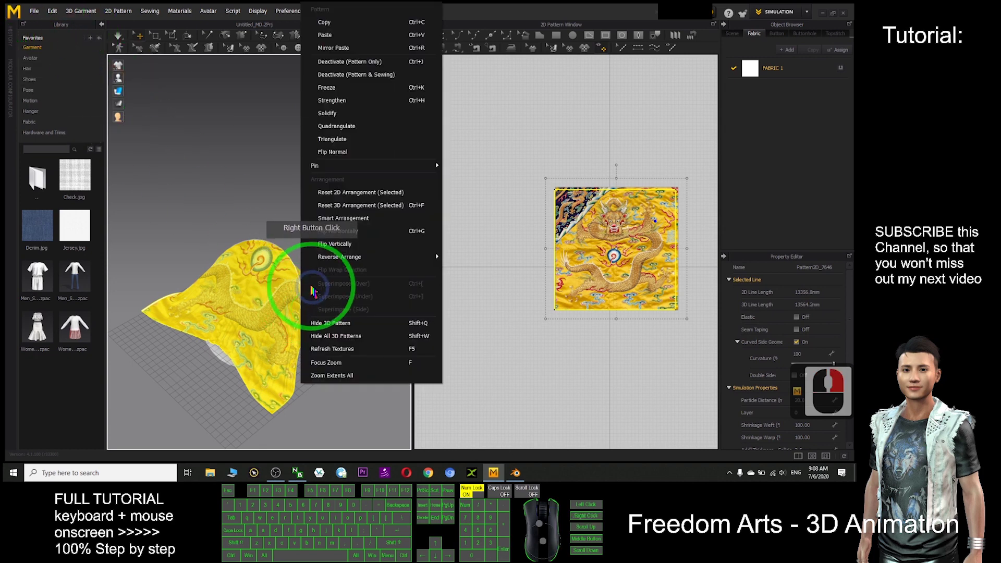
click(244, 205)
Export the draped cloth as a selected-only OBJ to the Desktop, named "cloth with texture", with the default export options
click(271, 353)
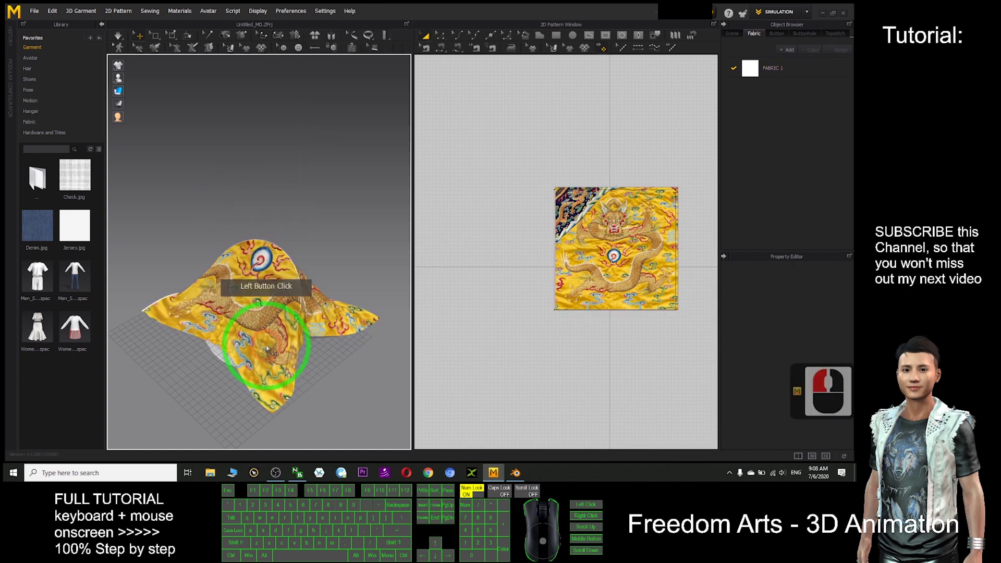
double_click(267, 349)
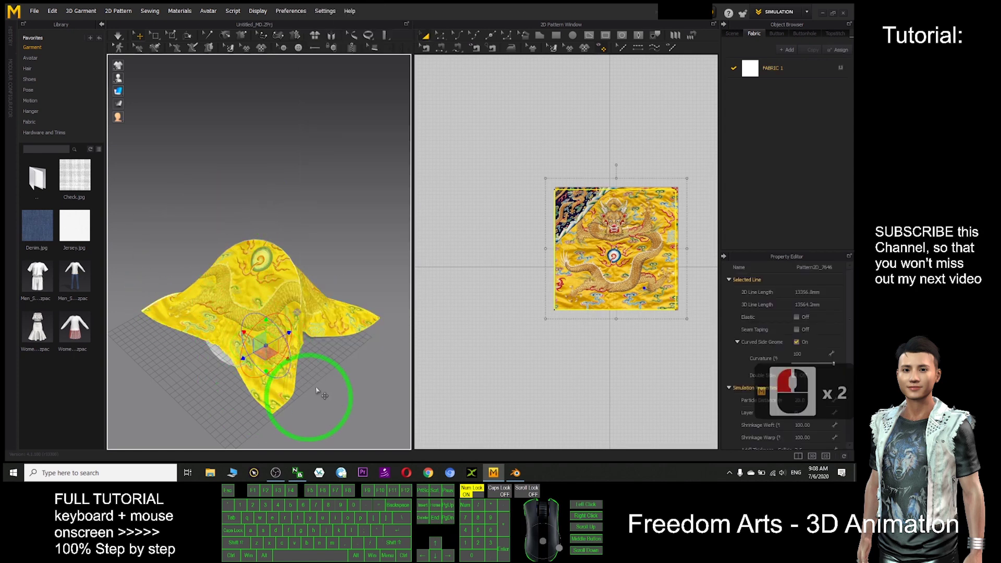
click(34, 11)
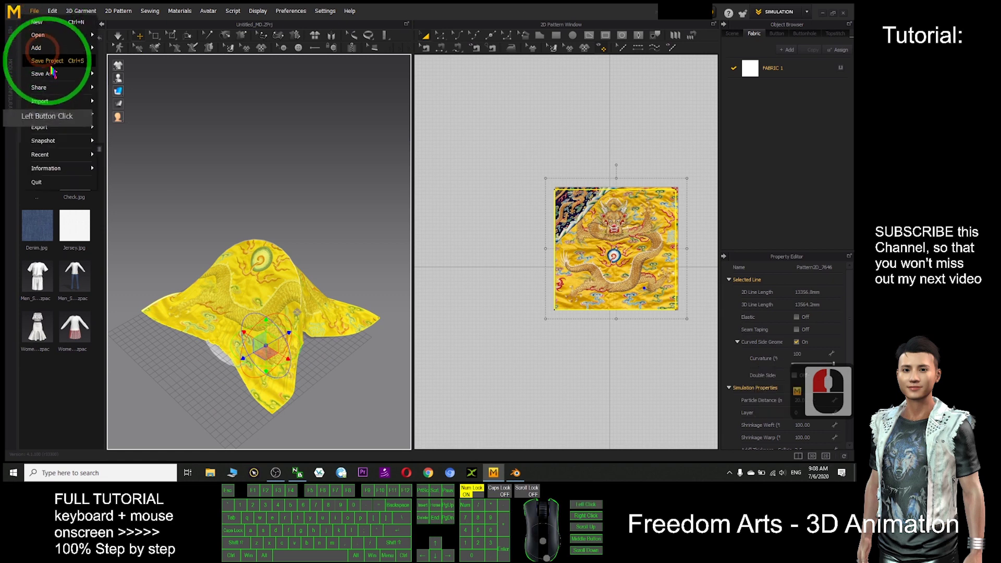
mouse_move(63, 130)
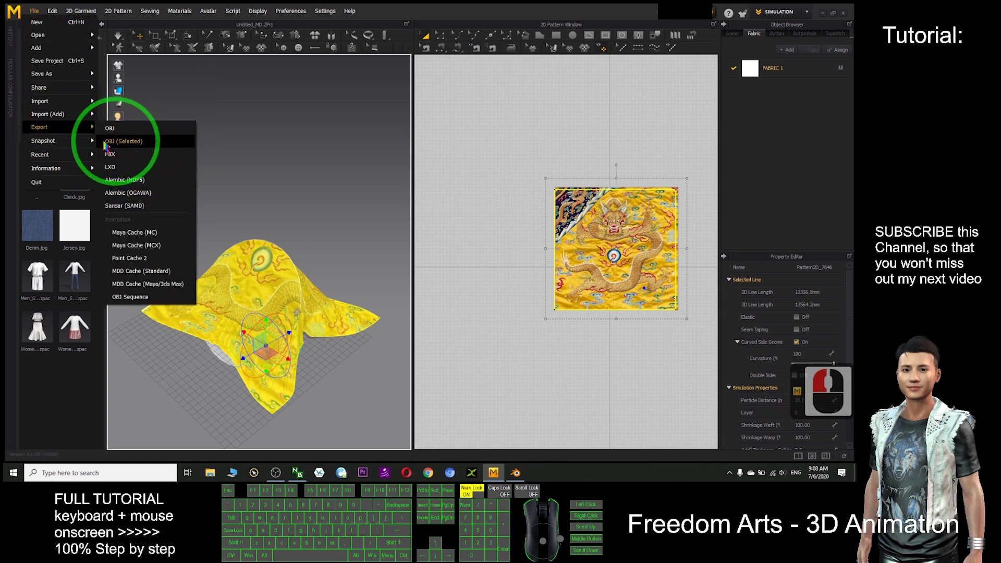
click(133, 144)
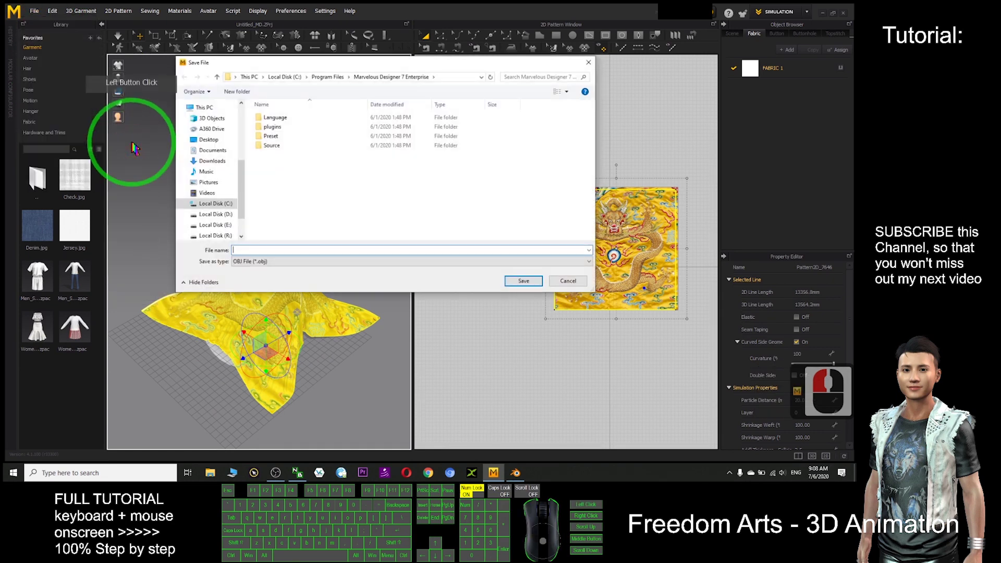
click(208, 139)
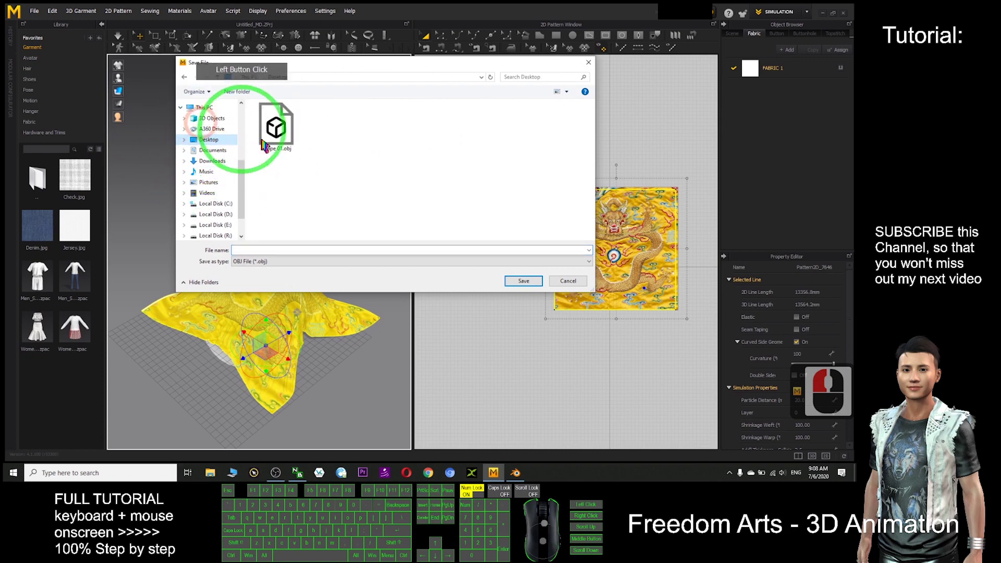
click(249, 250)
text(c)
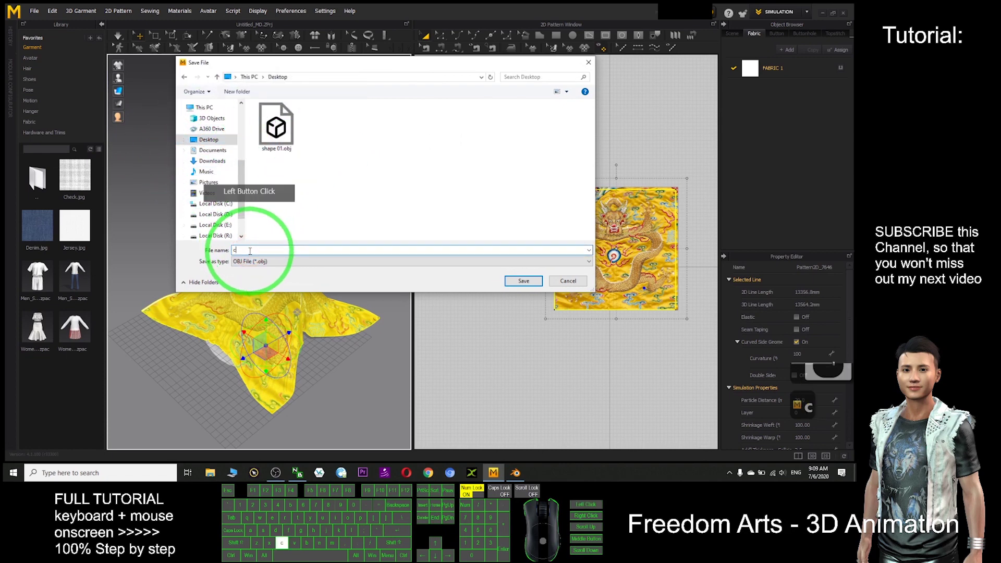
text(loth with texture)
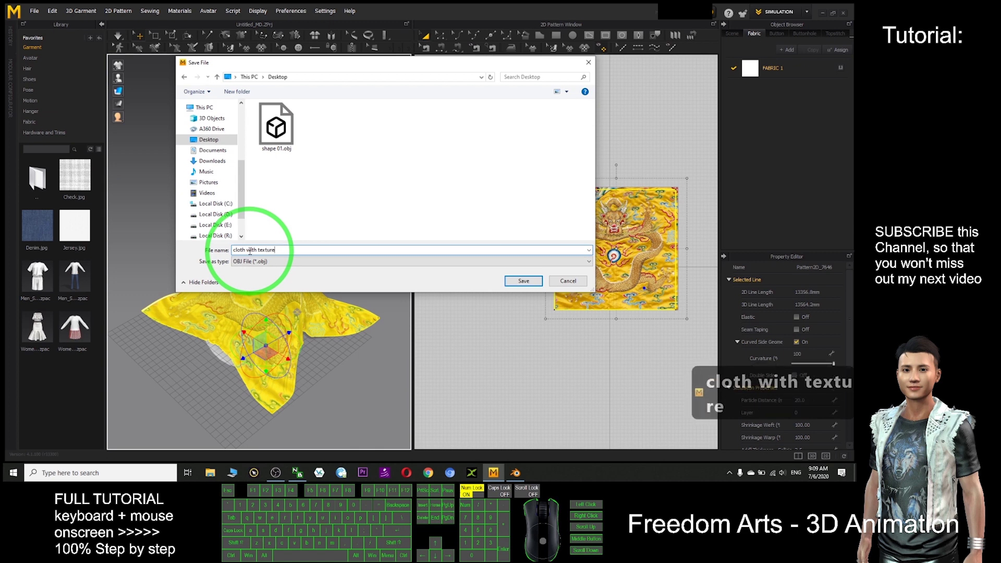
click(523, 281)
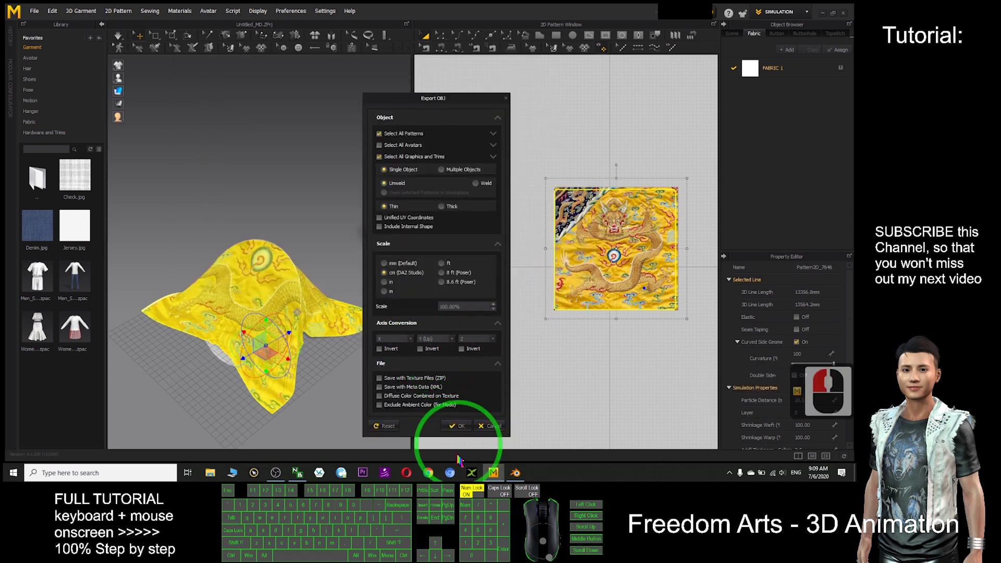
click(457, 426)
click(481, 417)
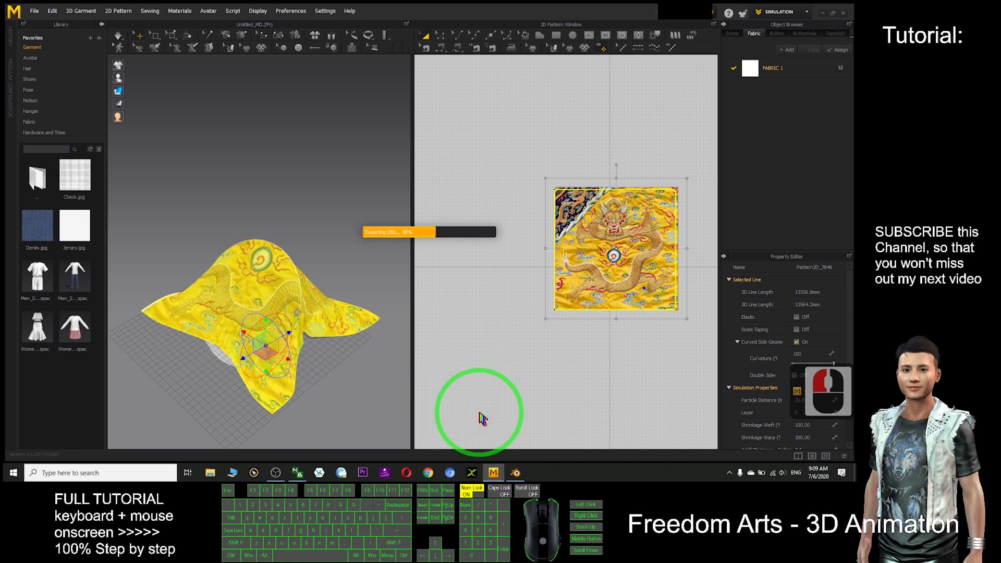
Minimize the application and select the exported "cloth with texture.obj" file on the desktop
click(365, 270)
scroll(351, 275, down, 5)
scroll(310, 324, up, 4)
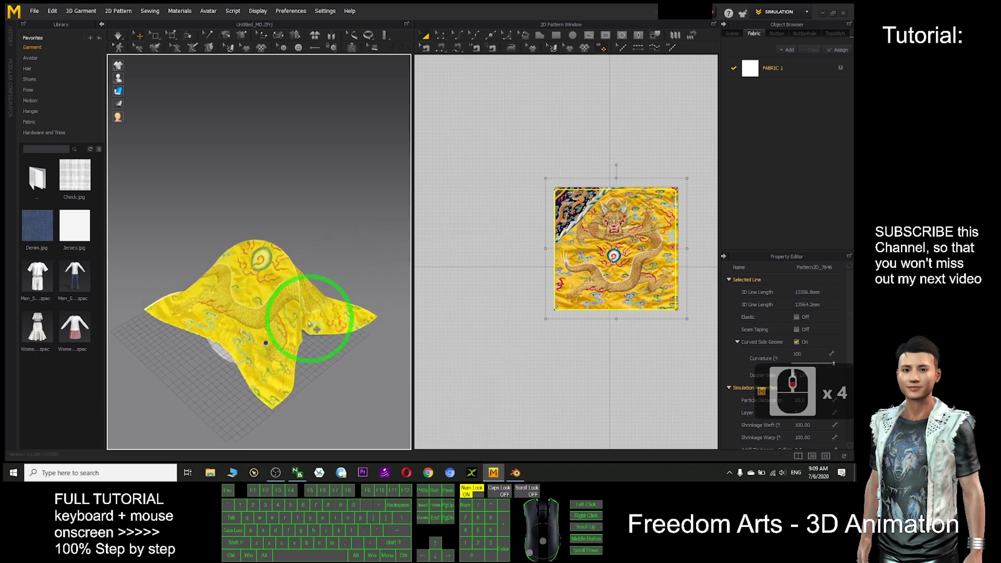
click(824, 14)
click(20, 241)
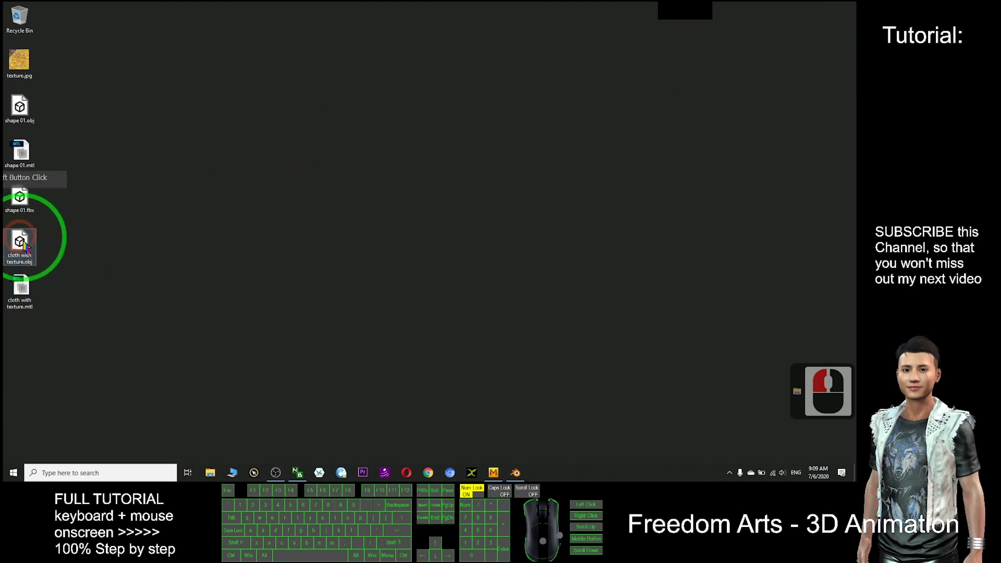